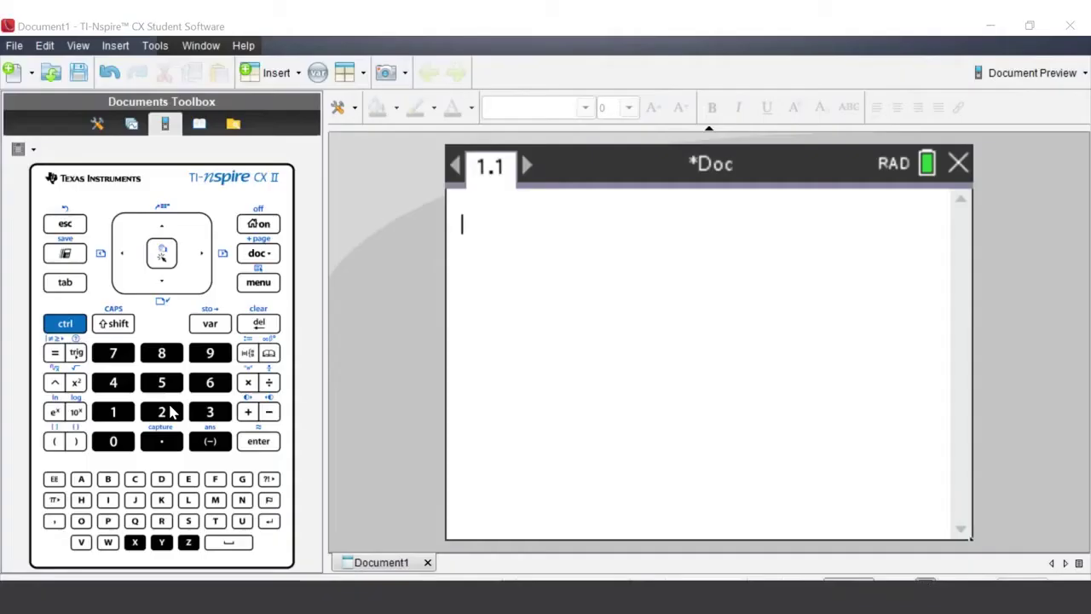
# Insert an empty nSolve() from the menu's Algebra > Numerical Solve entry.
pyautogui.click(248, 290)
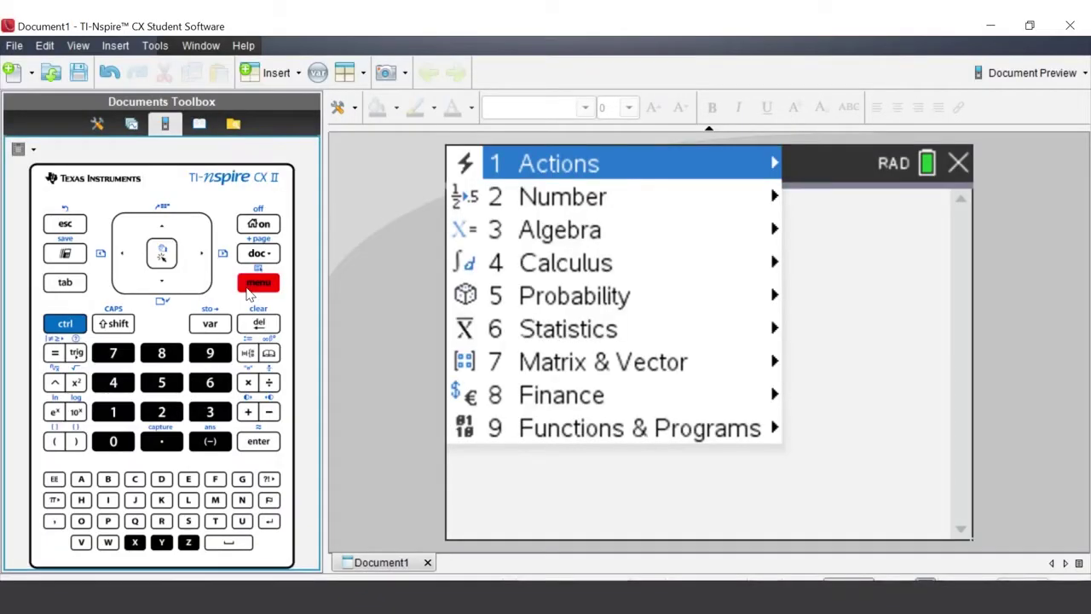
pyautogui.click(164, 288)
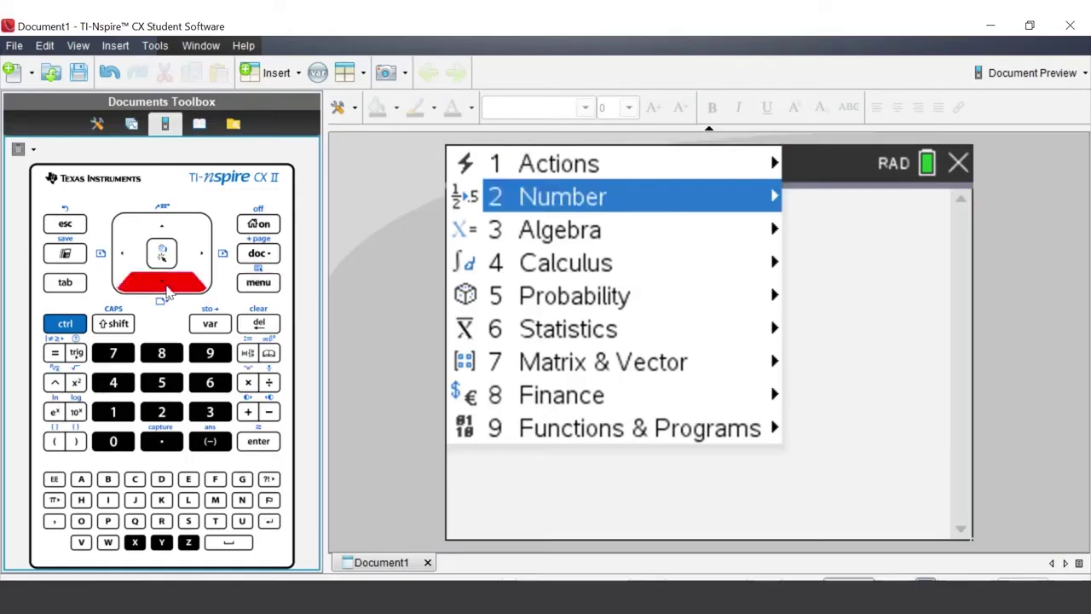
pyautogui.click(246, 443)
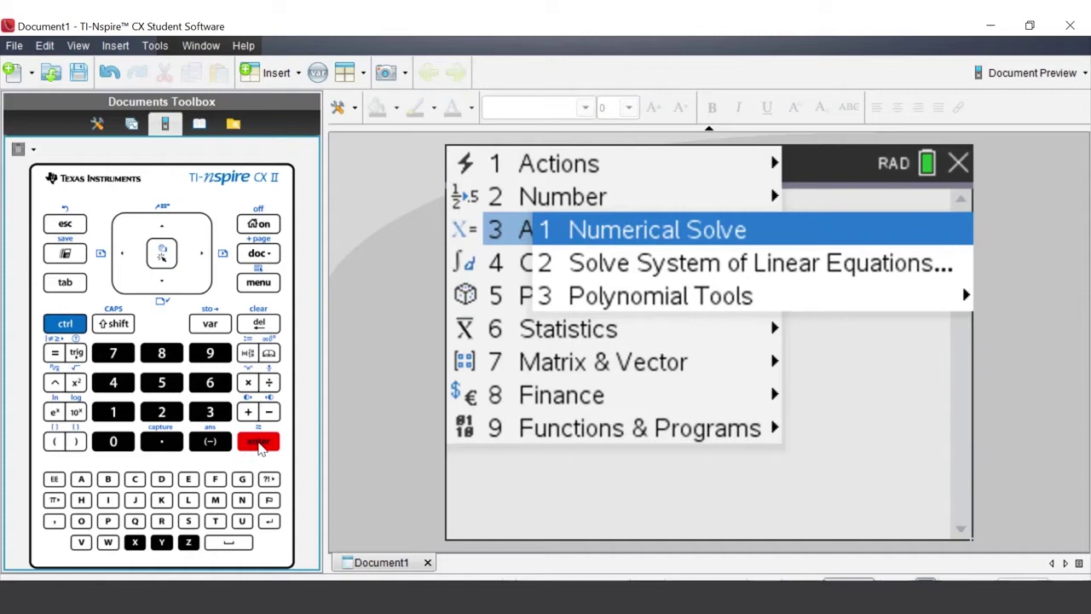
pyautogui.click(260, 444)
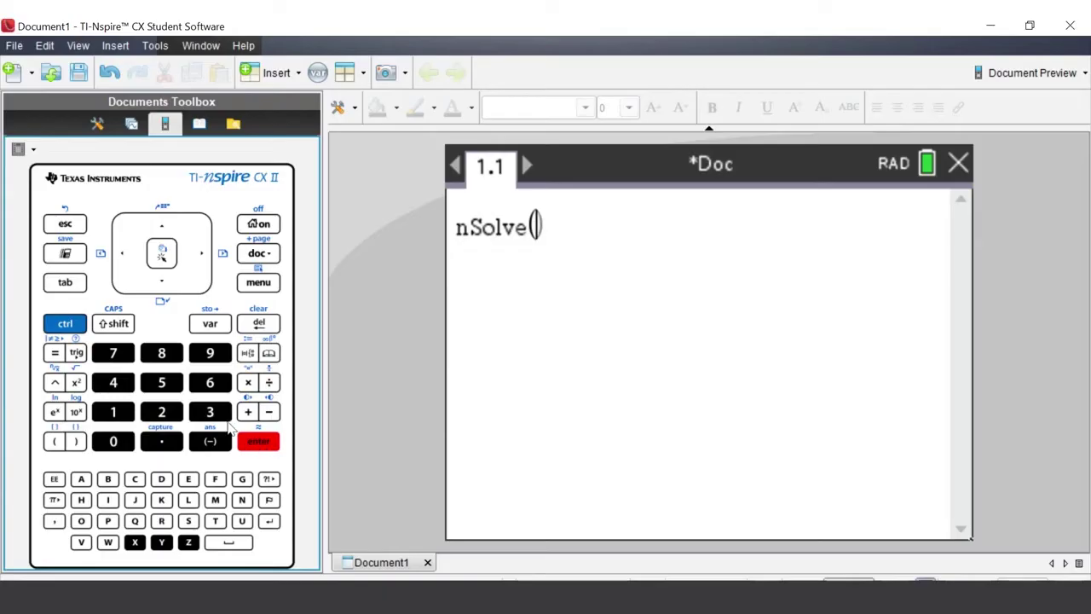
# Enter 3p+7=22, p inside nSolve() and evaluate it, giving 5.
pyautogui.click(215, 417)
pyautogui.click(109, 520)
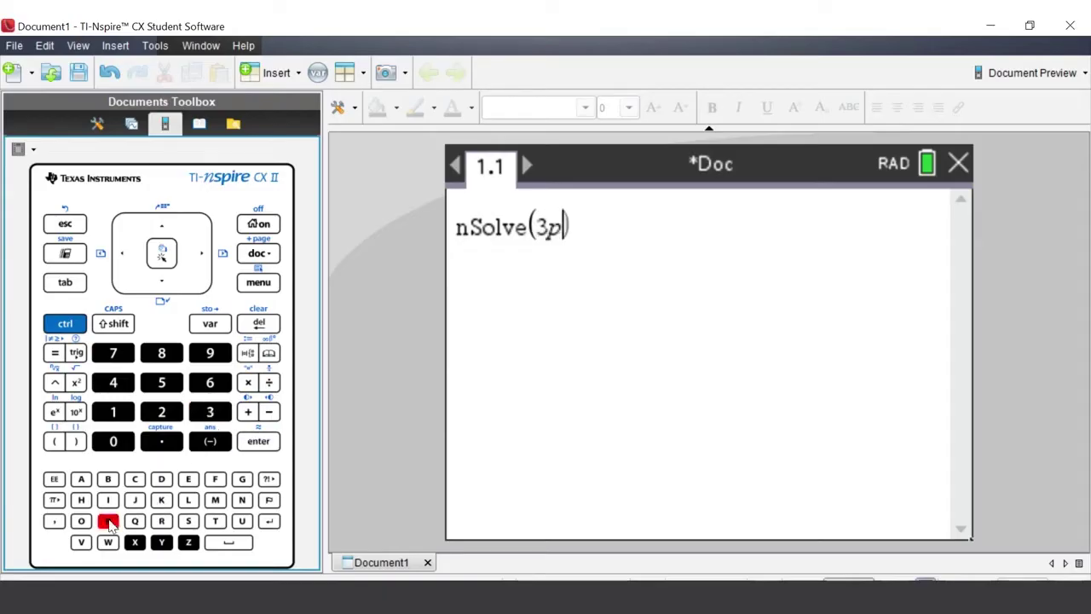
pyautogui.click(247, 412)
pyautogui.click(115, 355)
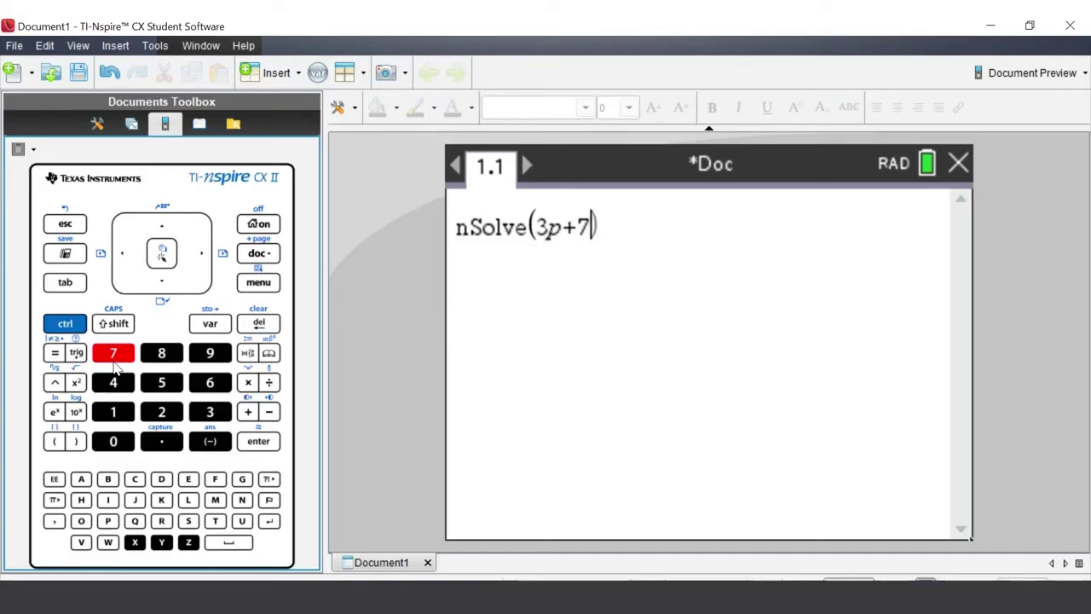
pyautogui.click(54, 354)
pyautogui.click(152, 413)
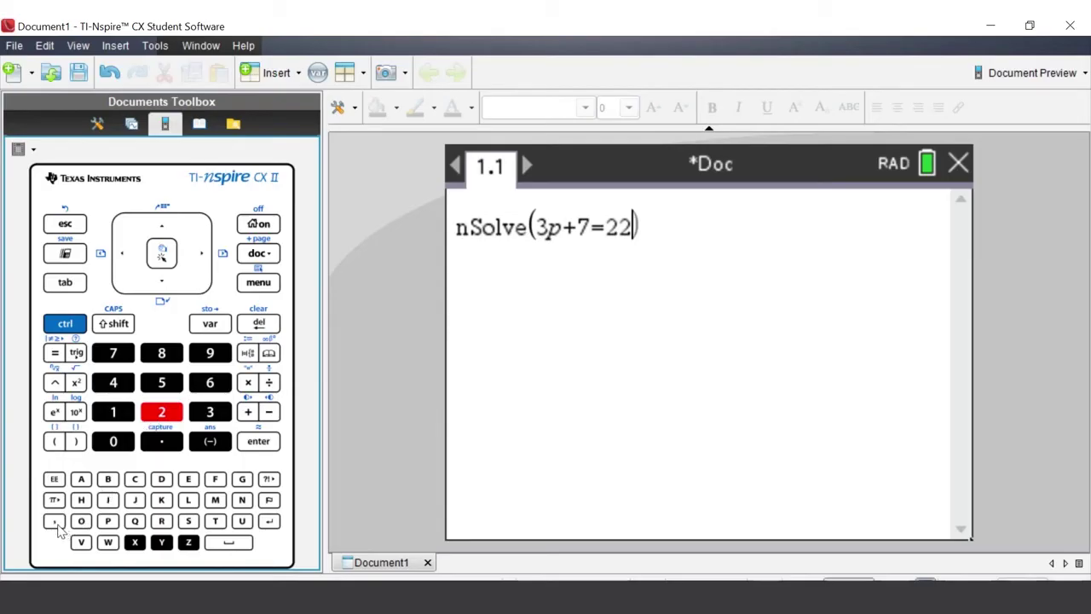
pyautogui.click(58, 525)
pyautogui.click(110, 523)
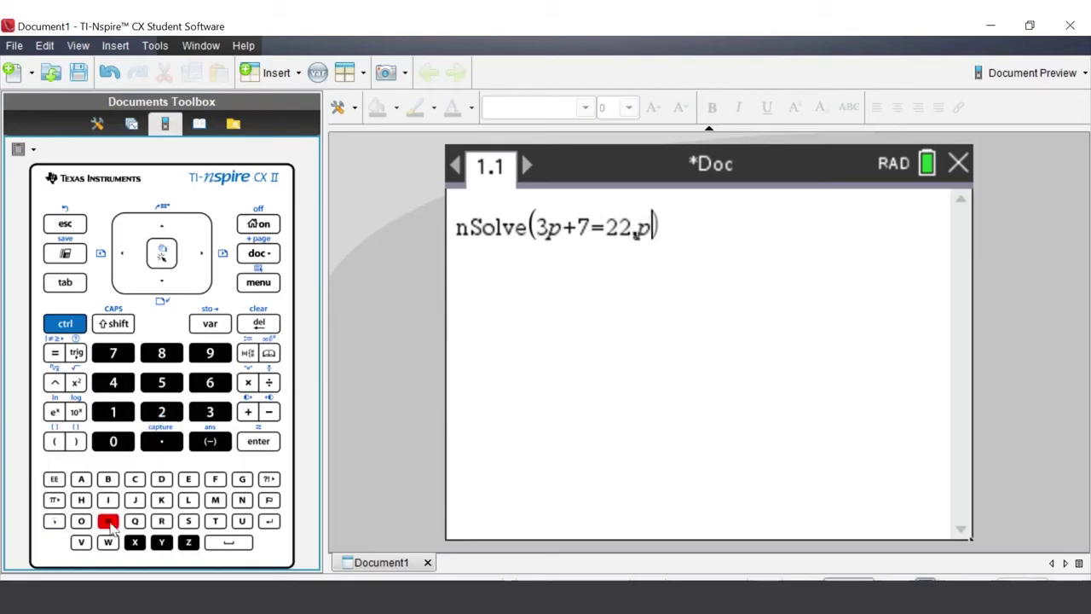
pyautogui.click(258, 443)
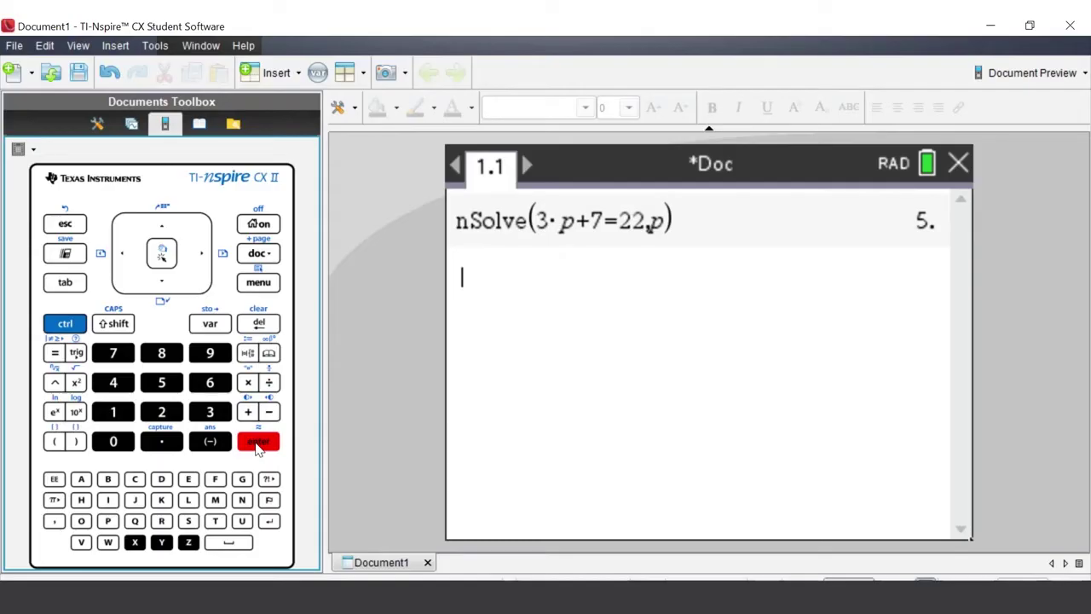
# Insert nSolve( from the Catalog's N section onto a new entry line.
pyautogui.click(268, 355)
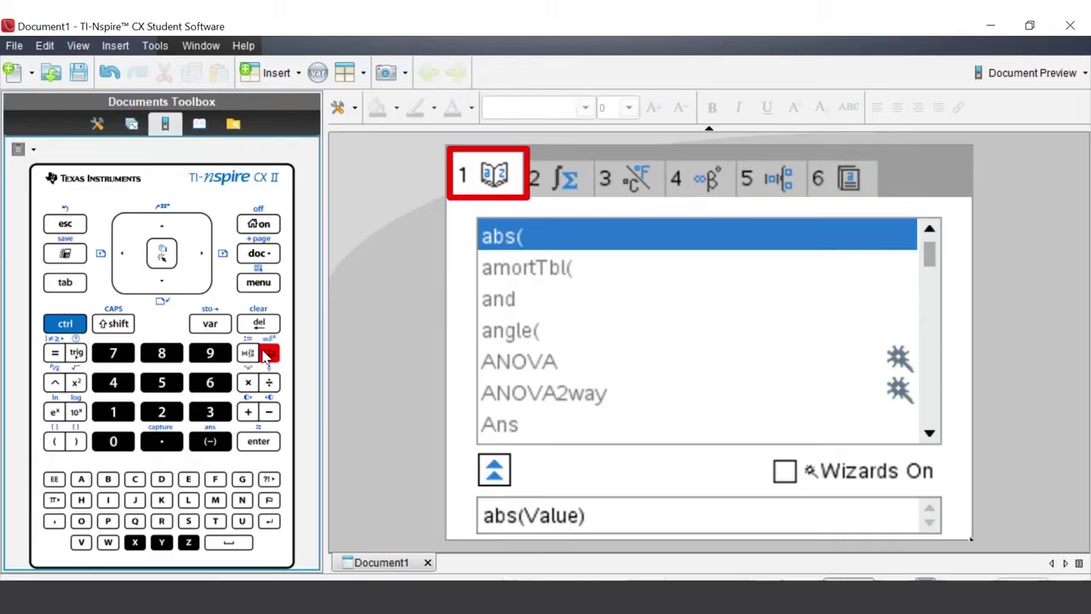
pyautogui.click(167, 386)
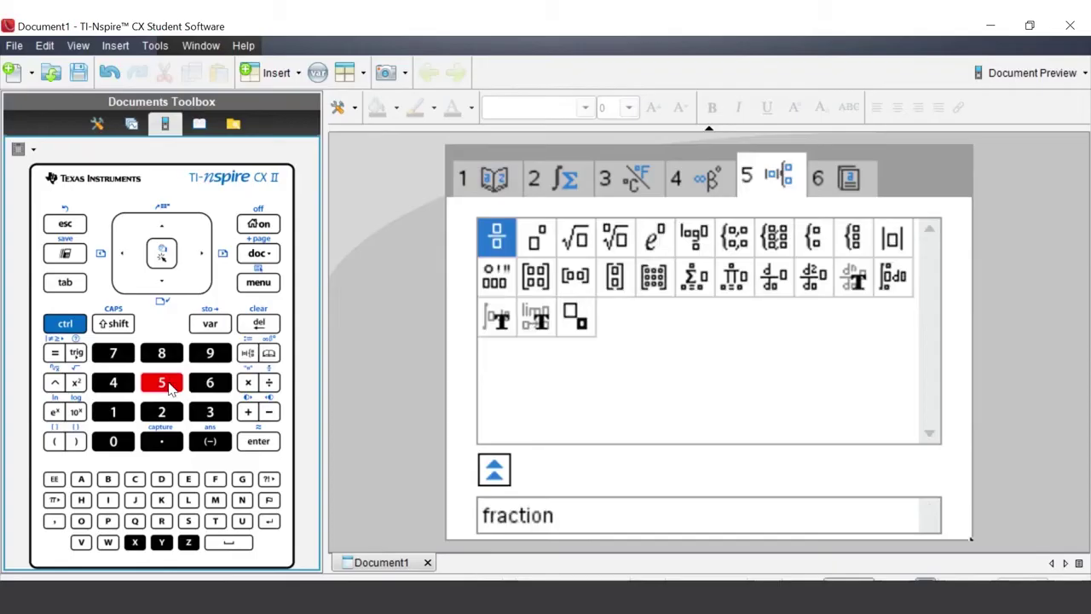
pyautogui.click(119, 411)
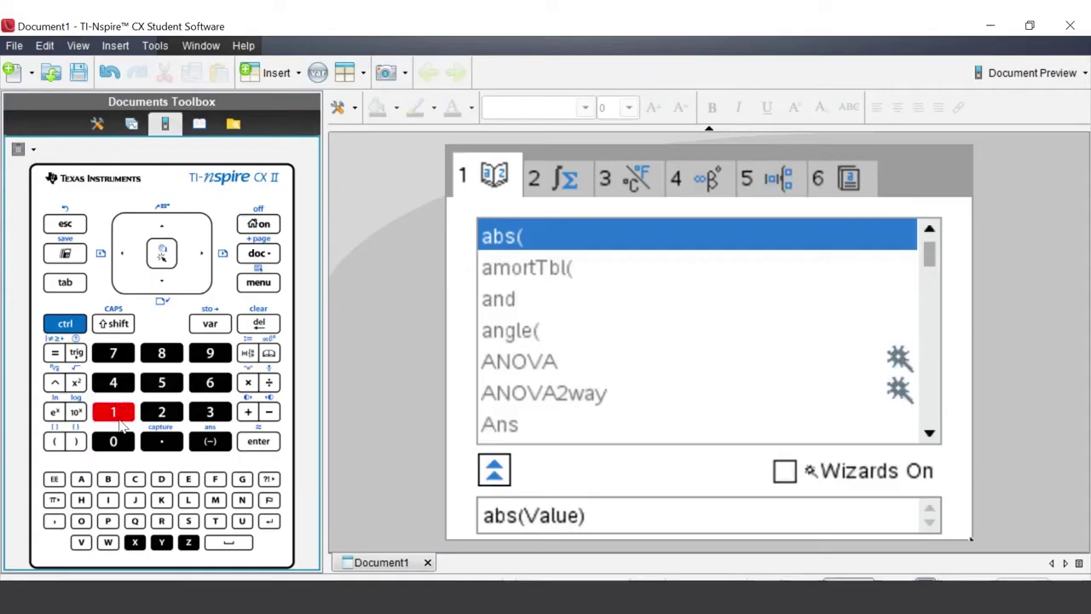
pyautogui.click(243, 501)
pyautogui.click(168, 285)
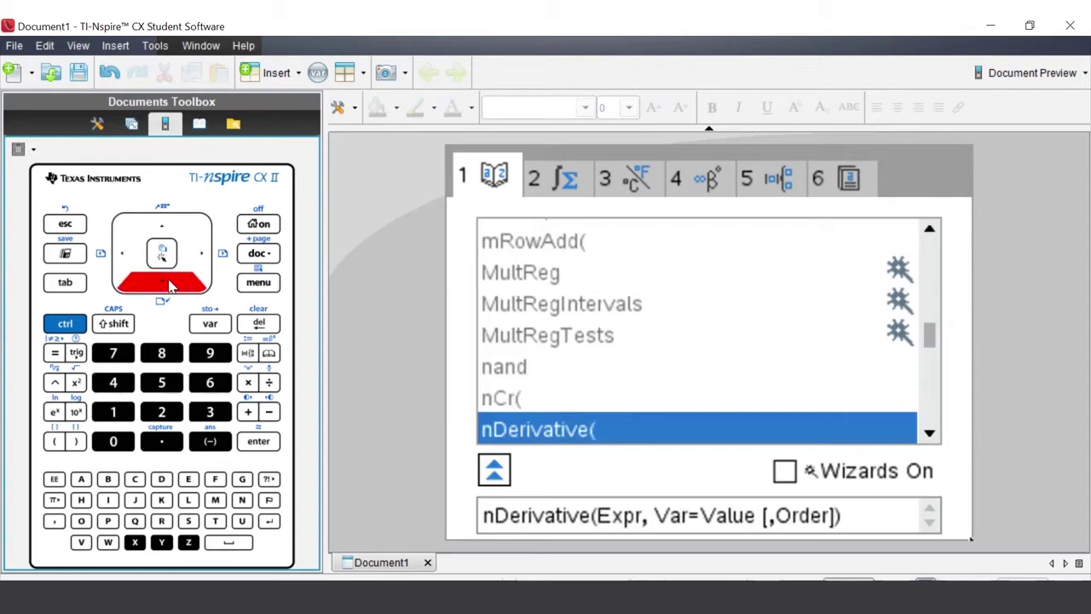
pyautogui.click(168, 285)
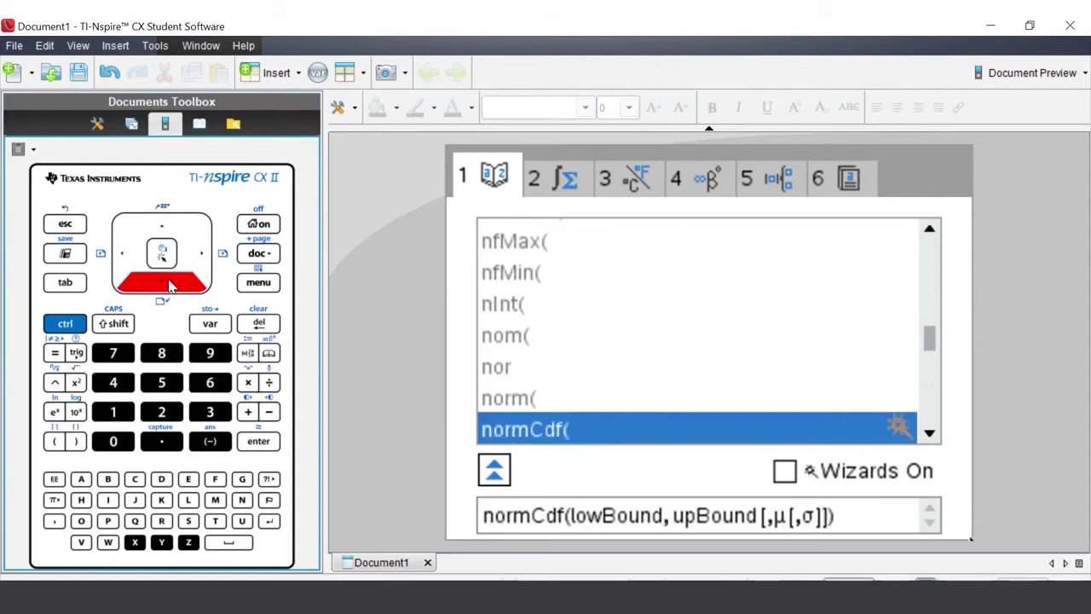
pyautogui.click(168, 285)
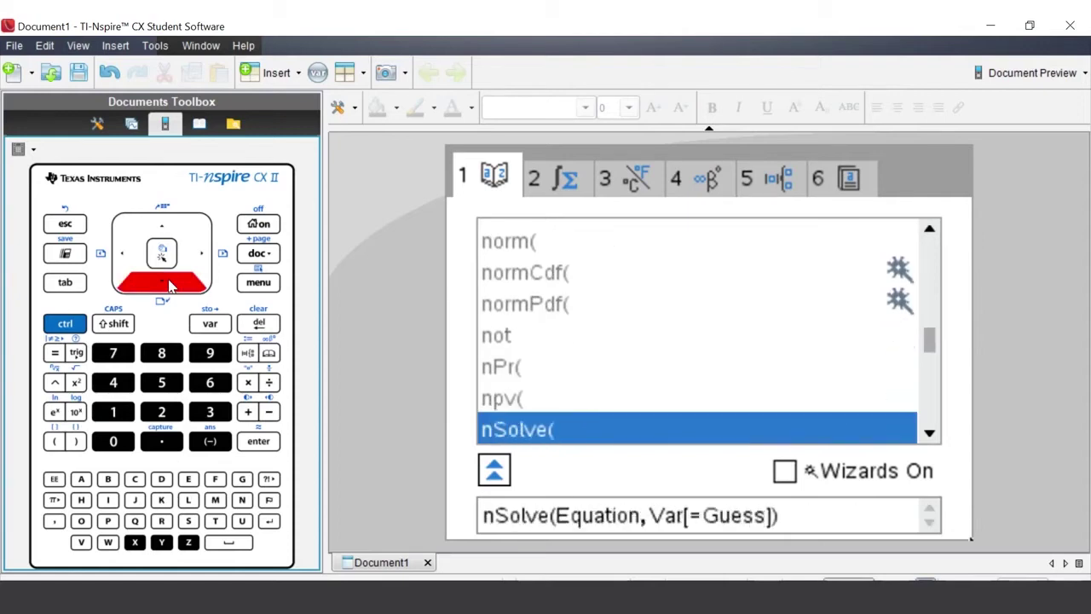
pyautogui.click(82, 521)
pyautogui.click(163, 228)
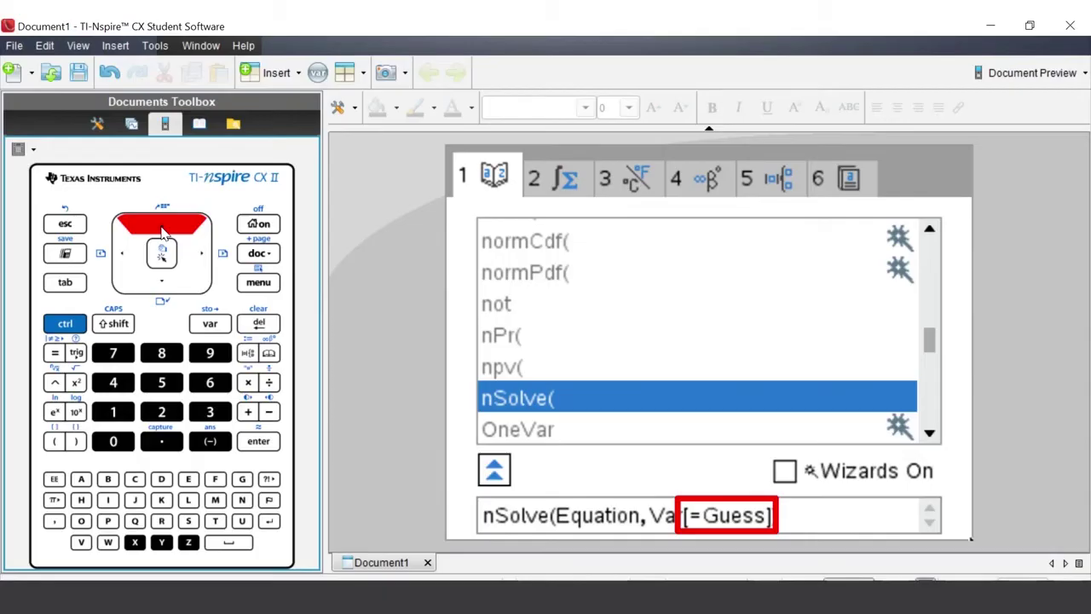
pyautogui.click(257, 444)
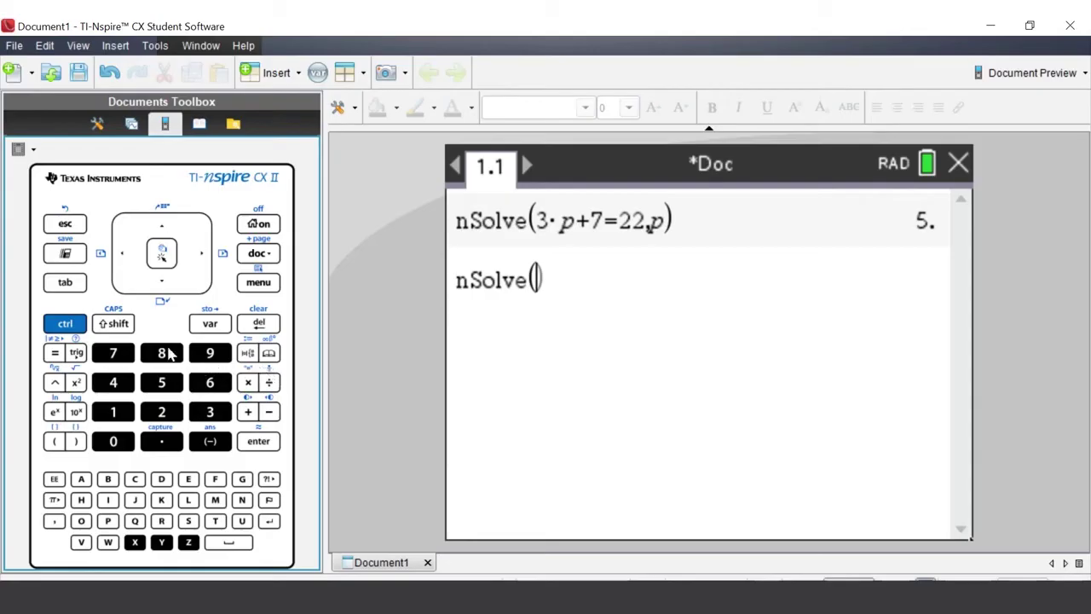
# Build the fraction (x+1)/3 inside nSolve() using a fraction template.
pyautogui.click(68, 324)
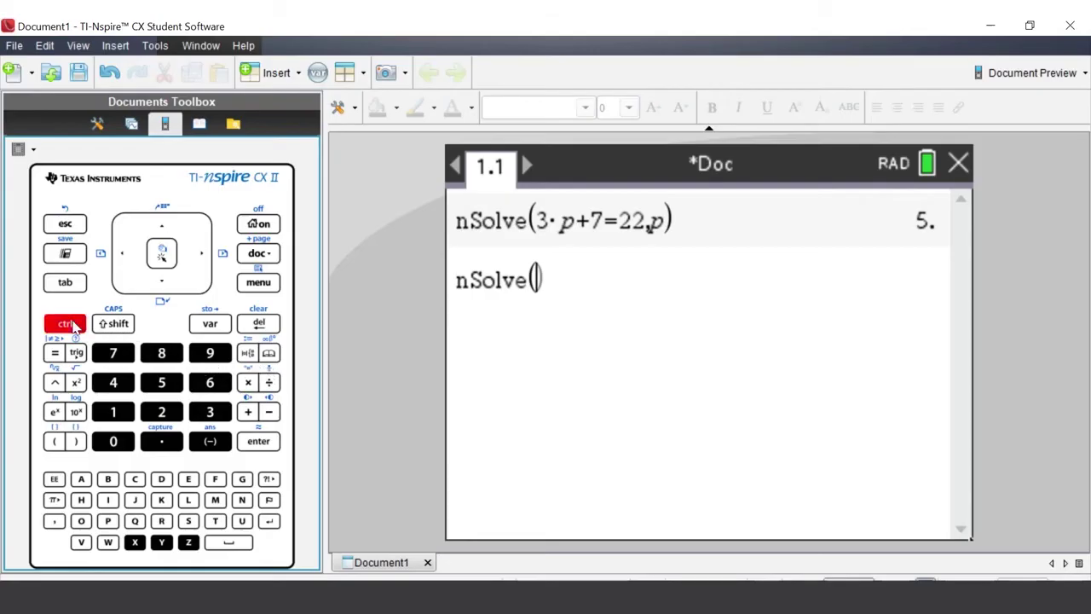
pyautogui.click(269, 384)
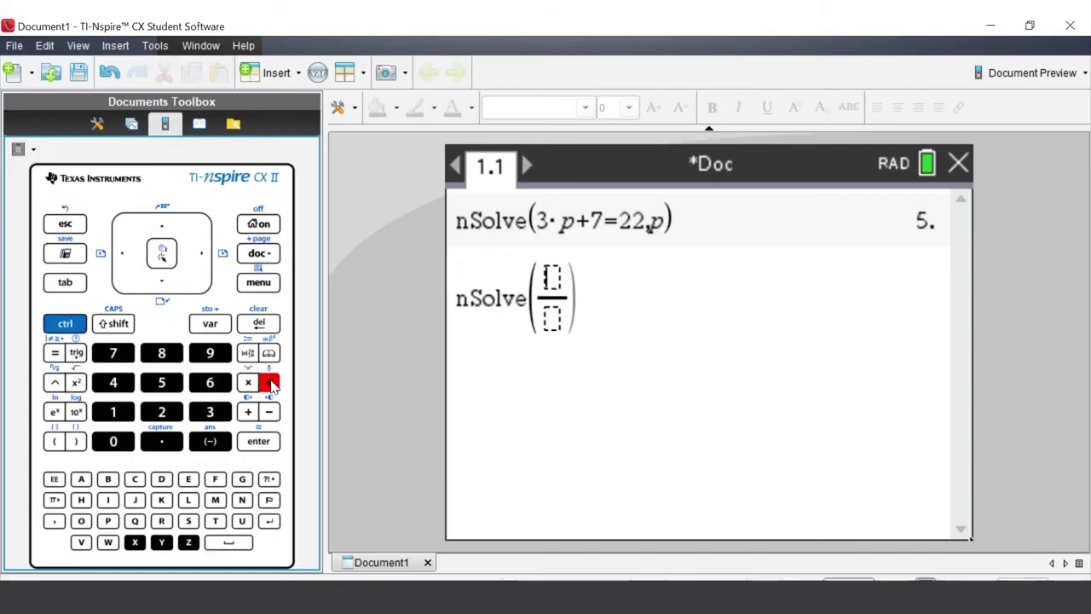
pyautogui.click(136, 544)
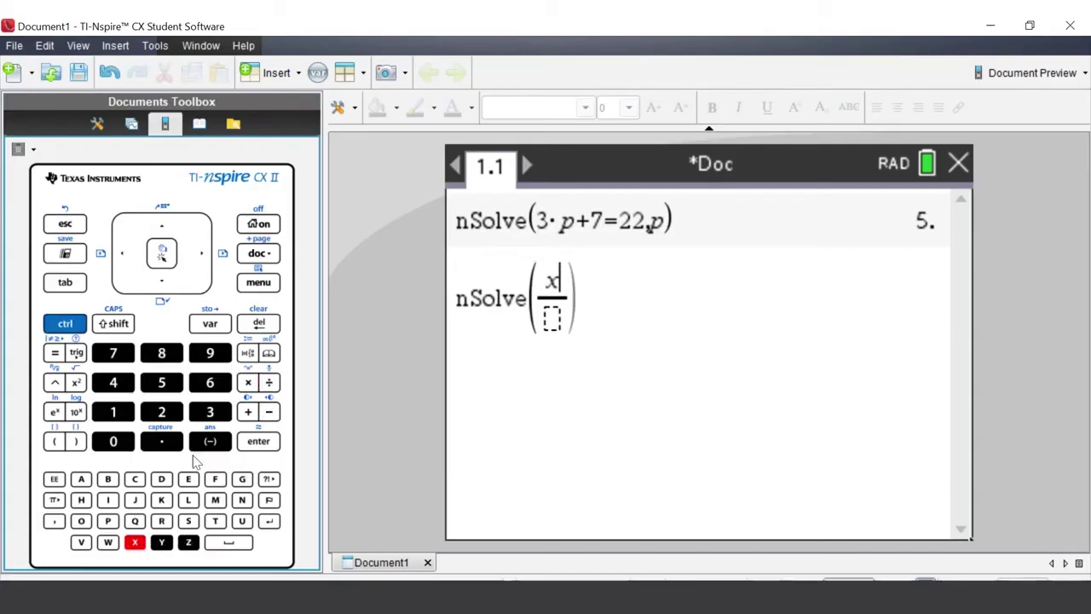
pyautogui.click(248, 412)
pyautogui.click(117, 413)
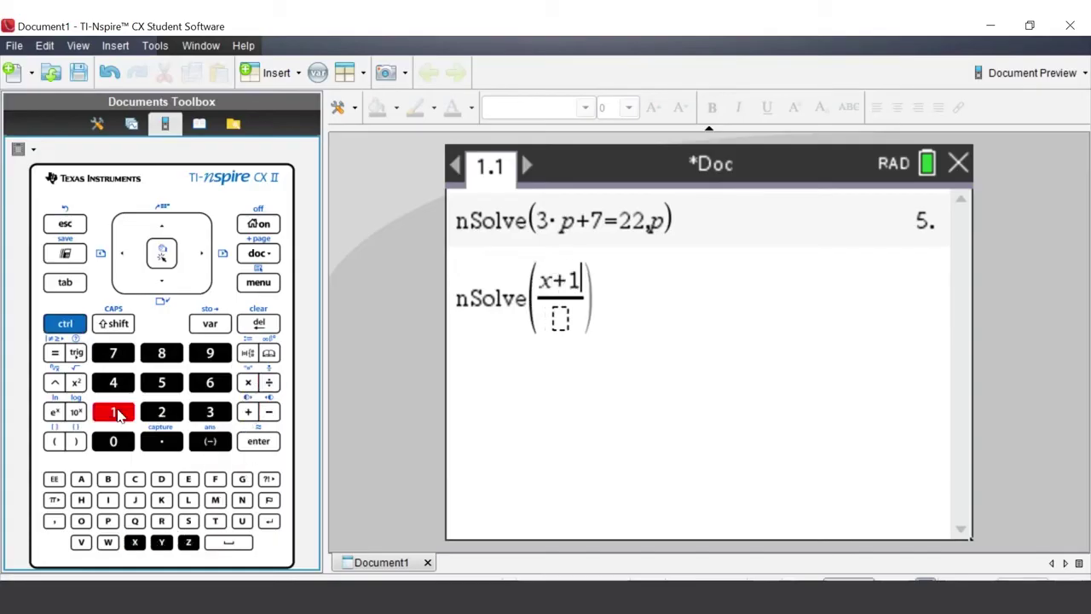
pyautogui.click(161, 287)
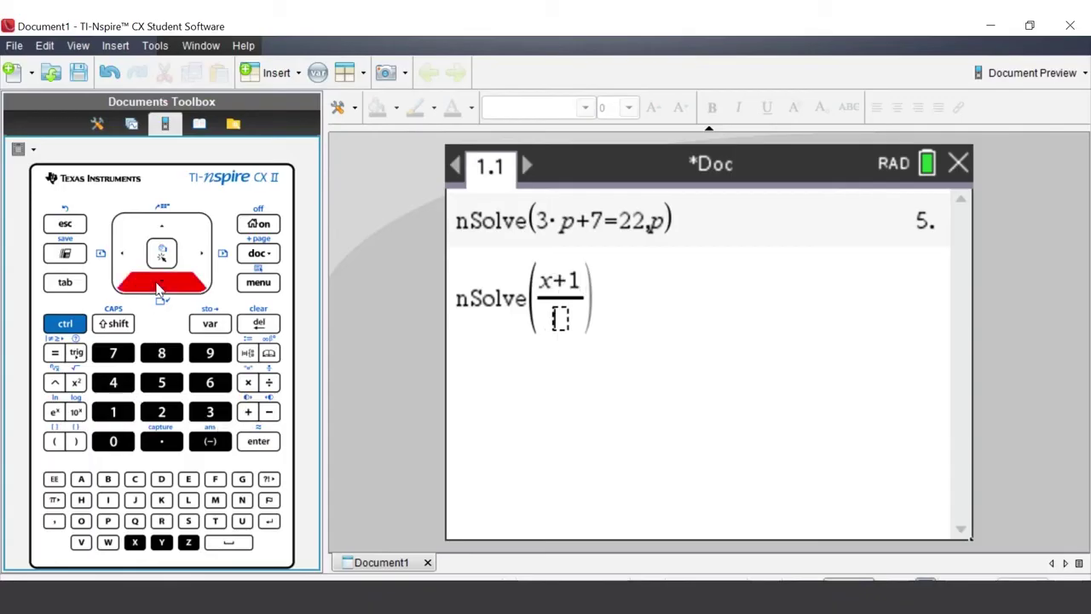
pyautogui.click(212, 412)
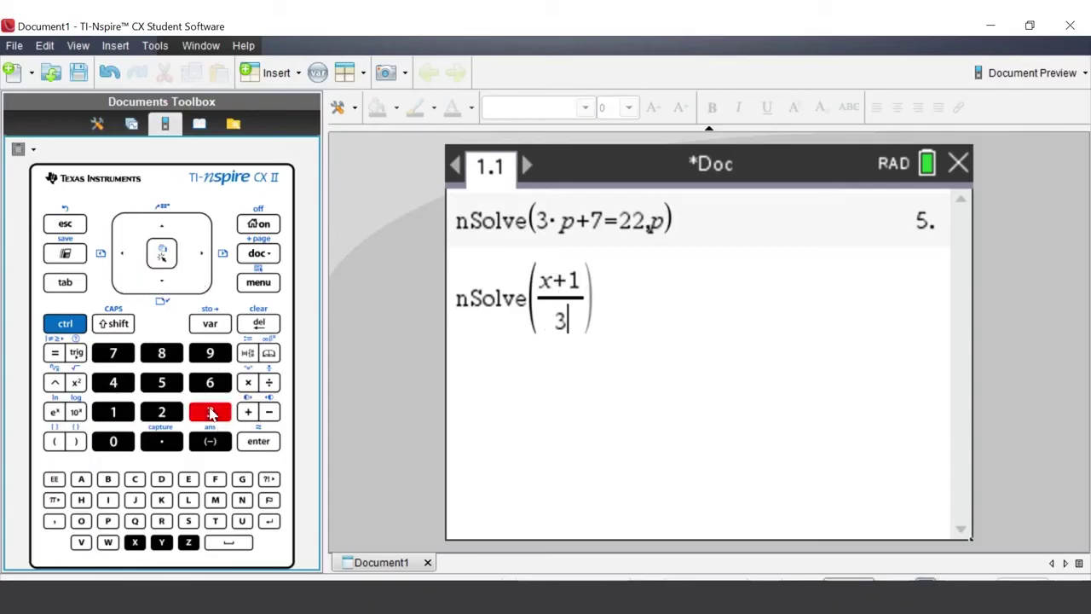
pyautogui.click(205, 260)
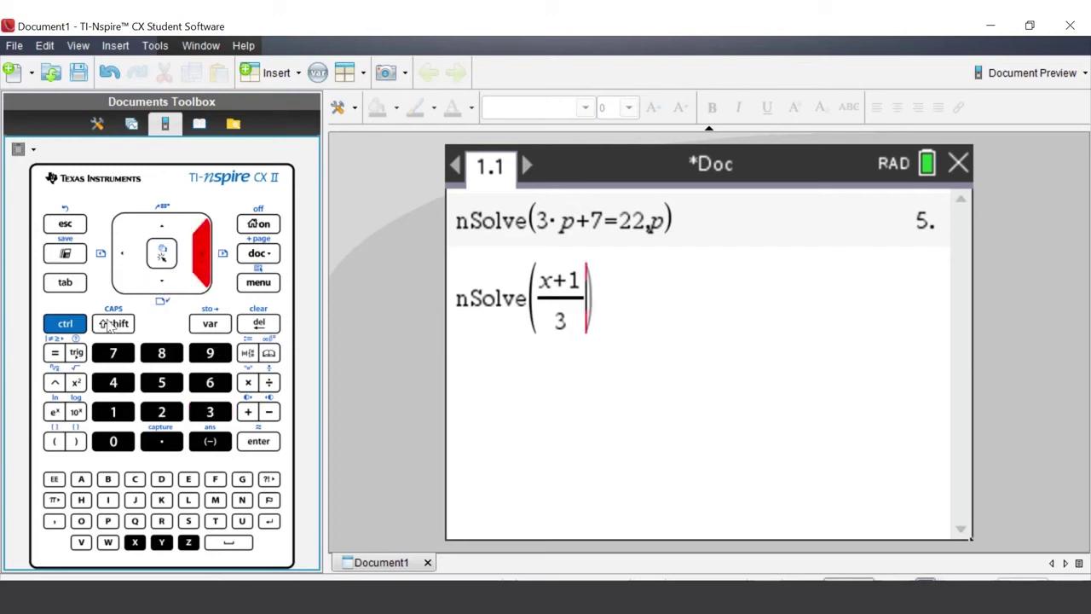
# Complete the equation as =x+5 solving for x, and evaluate to get -7.
pyautogui.click(56, 353)
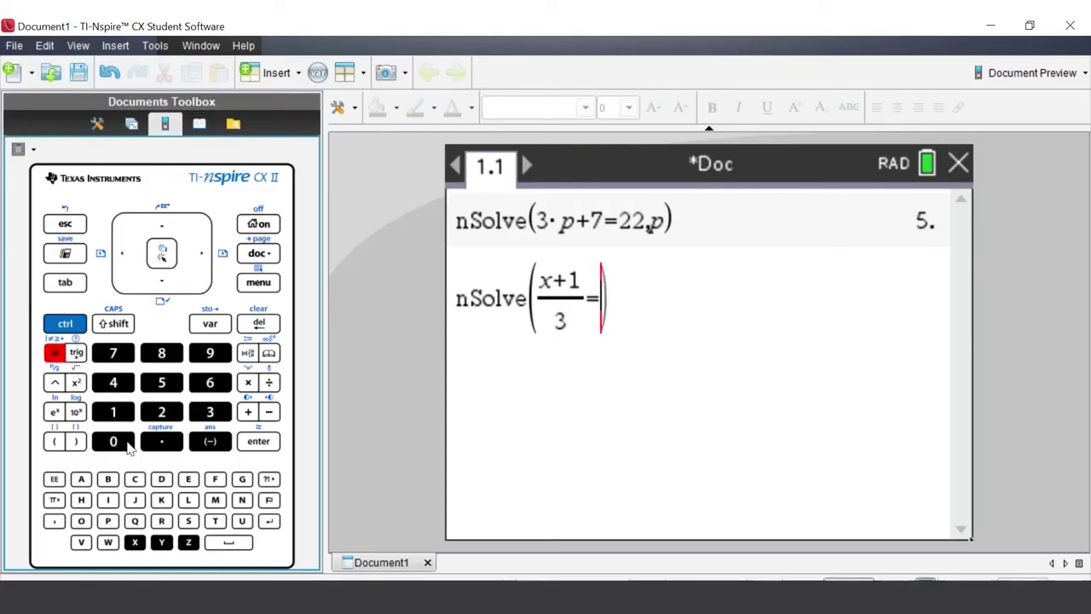
pyautogui.click(135, 544)
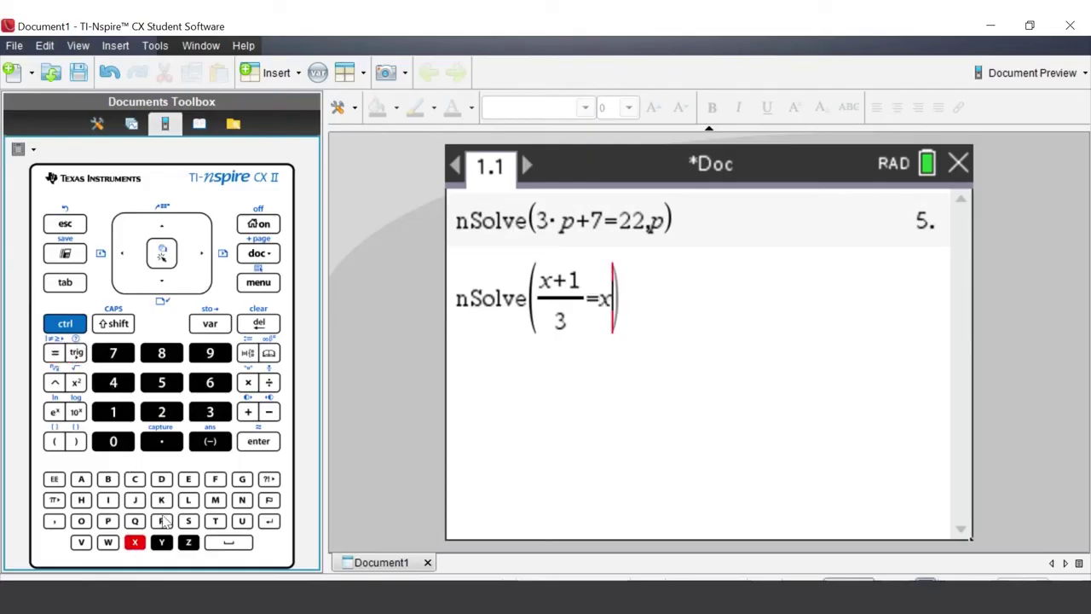
pyautogui.click(248, 411)
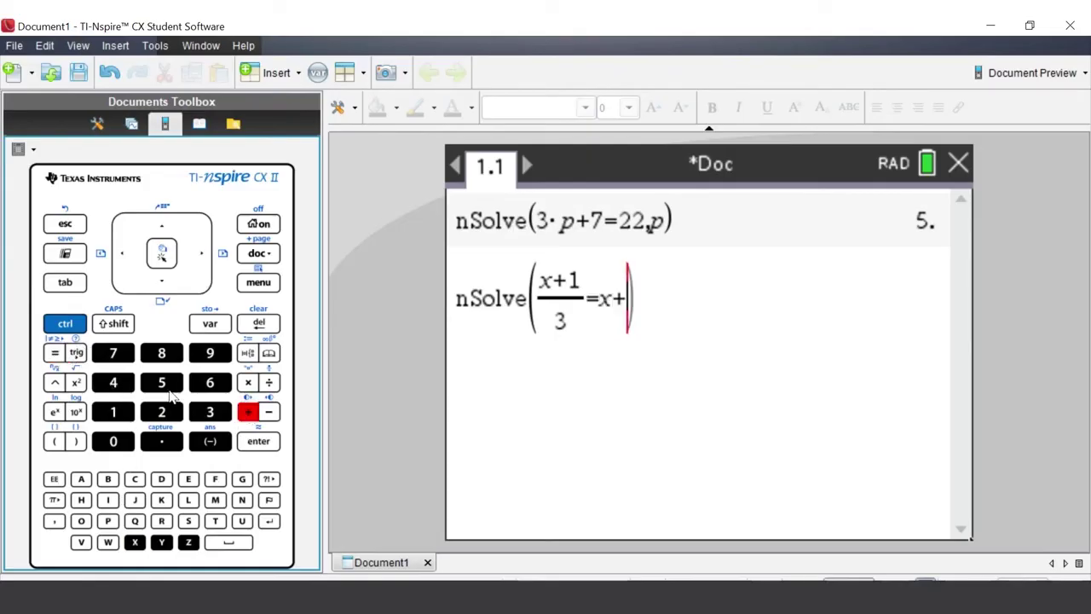
pyautogui.click(169, 390)
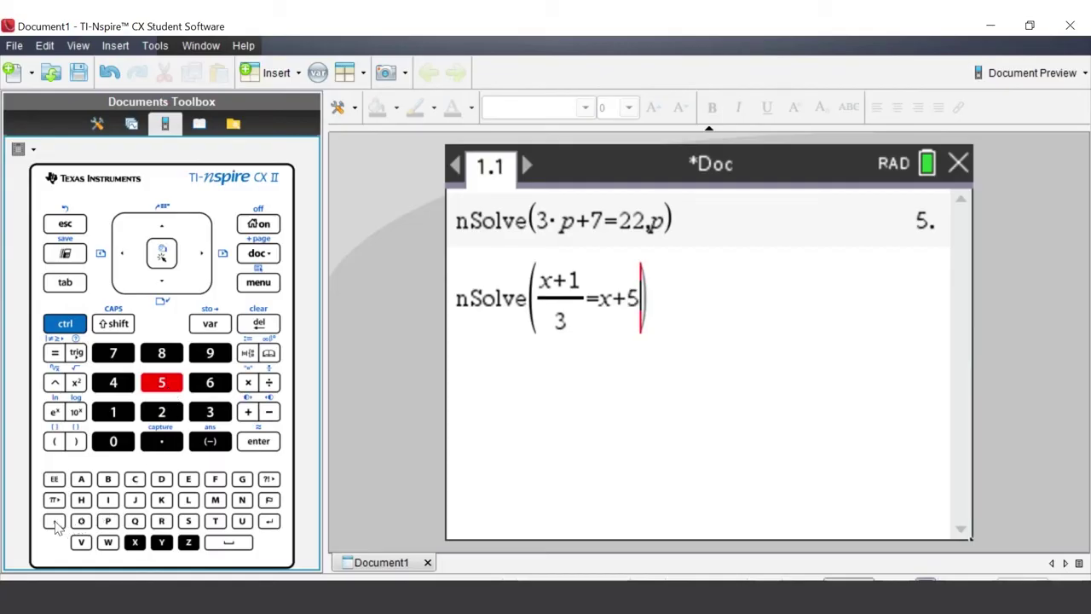
pyautogui.click(56, 523)
pyautogui.click(137, 543)
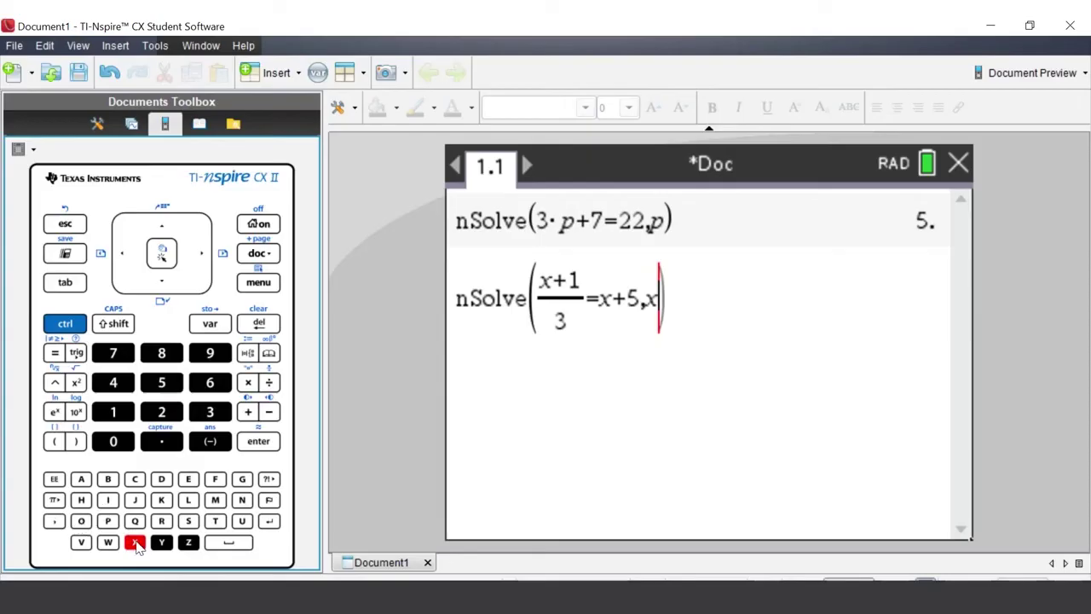
pyautogui.click(259, 443)
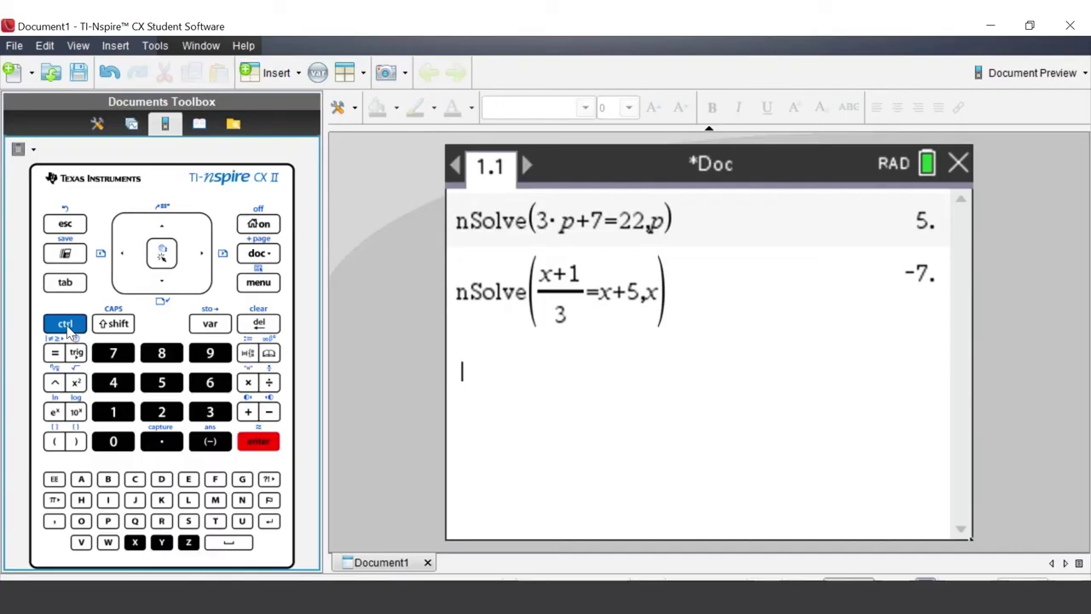
# Open the calculator's history context menu and dismiss it without clearing history.
pyautogui.click(69, 331)
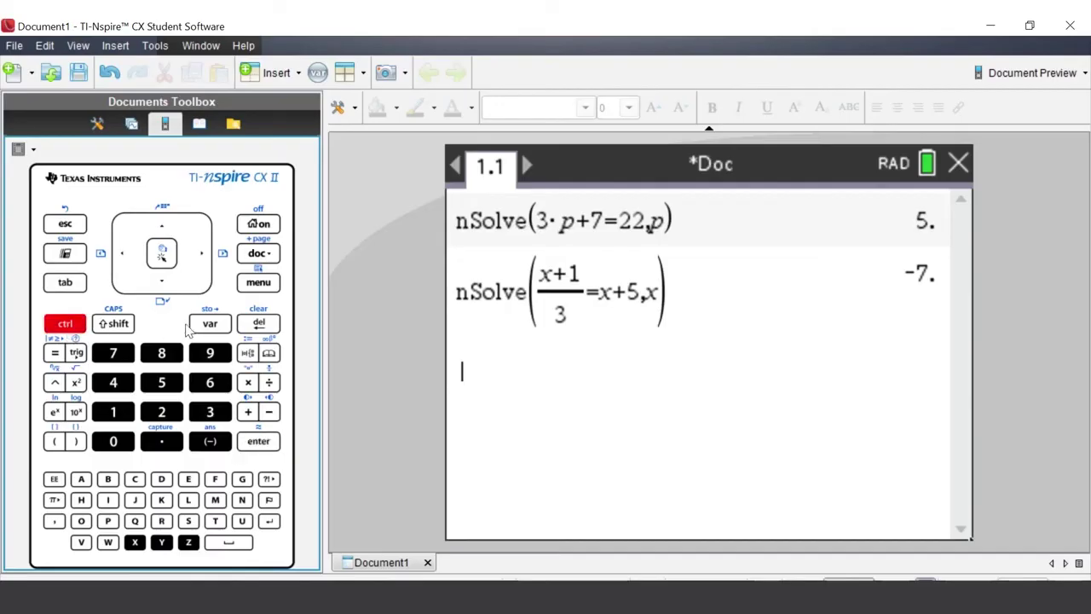
pyautogui.click(268, 290)
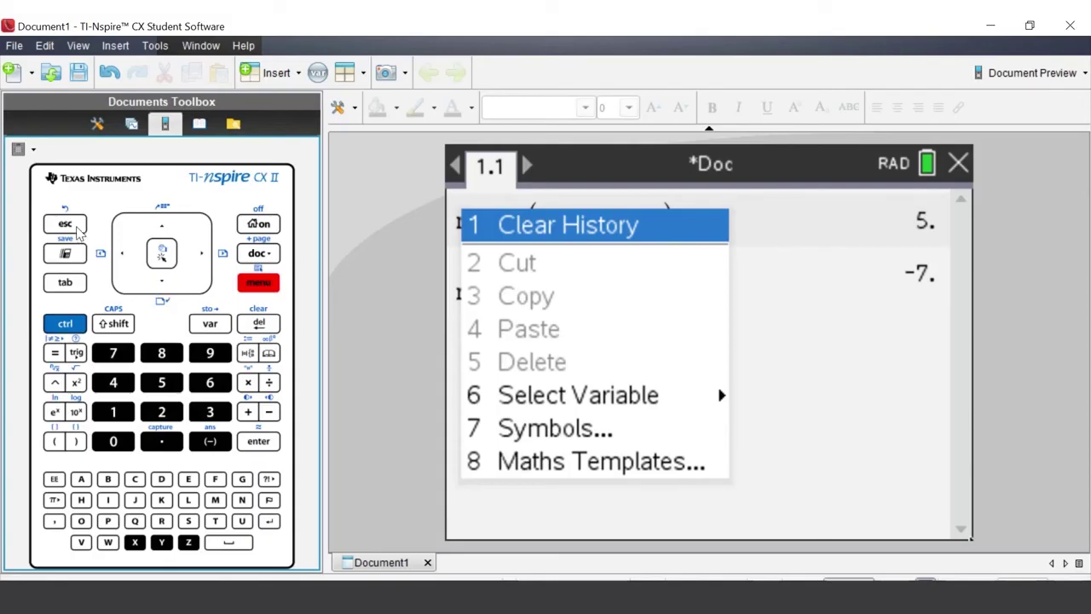
pyautogui.click(75, 228)
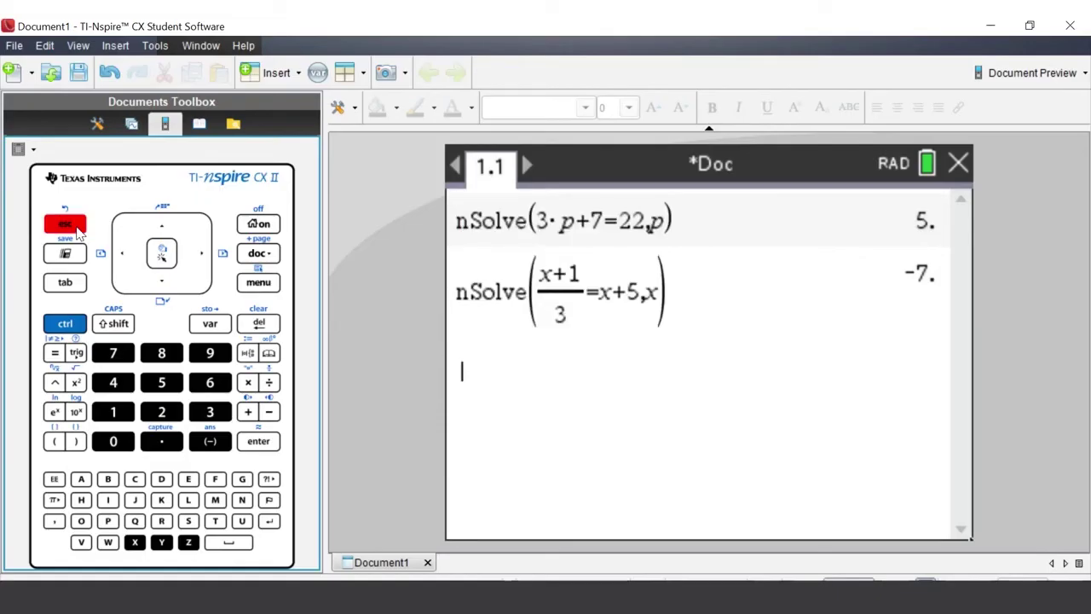
# Enter 3p+7=22 on a new line and open its context actions menu.
pyautogui.click(213, 412)
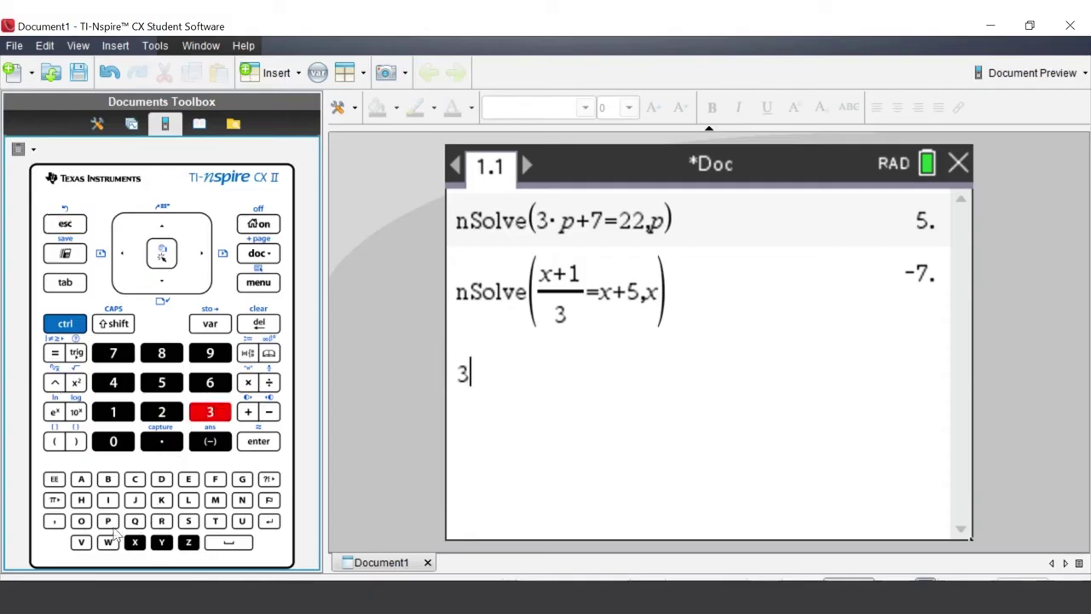
pyautogui.click(107, 521)
pyautogui.click(248, 413)
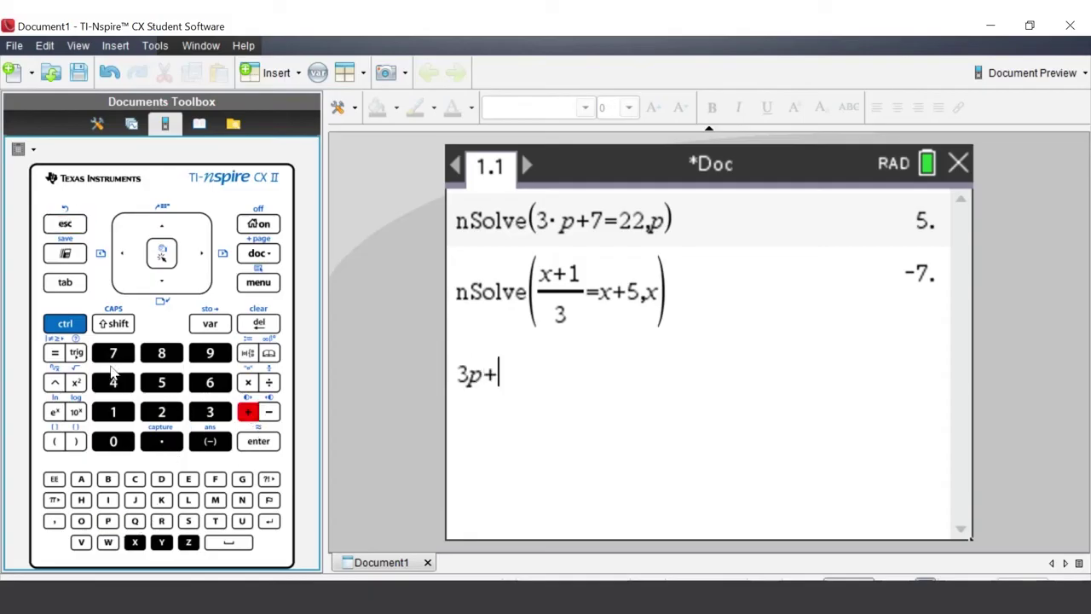
pyautogui.click(113, 353)
pyautogui.click(55, 353)
pyautogui.doubleClick(161, 412)
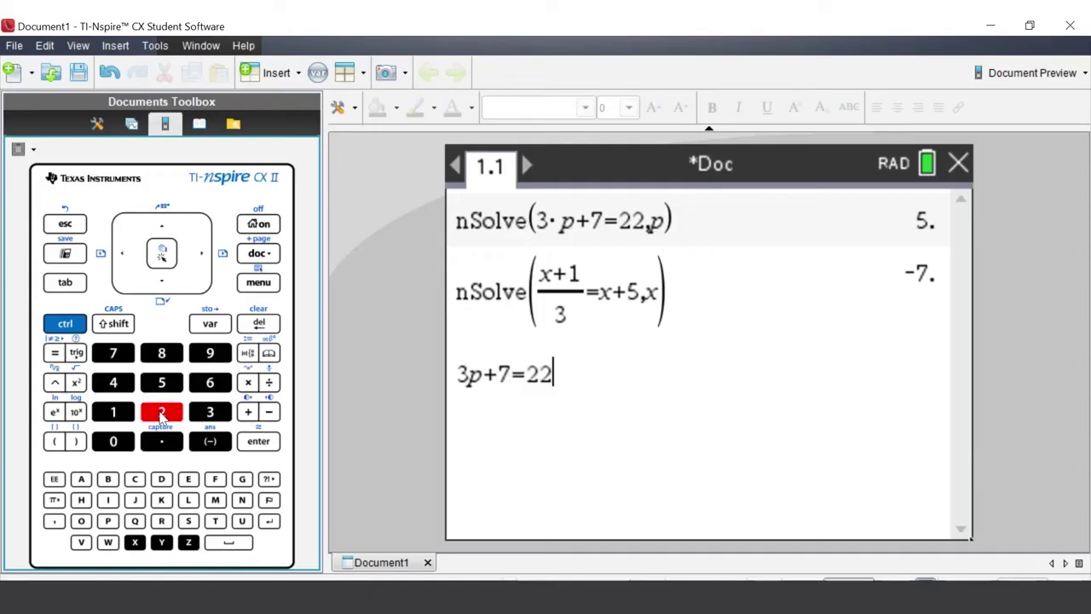
pyautogui.click(80, 326)
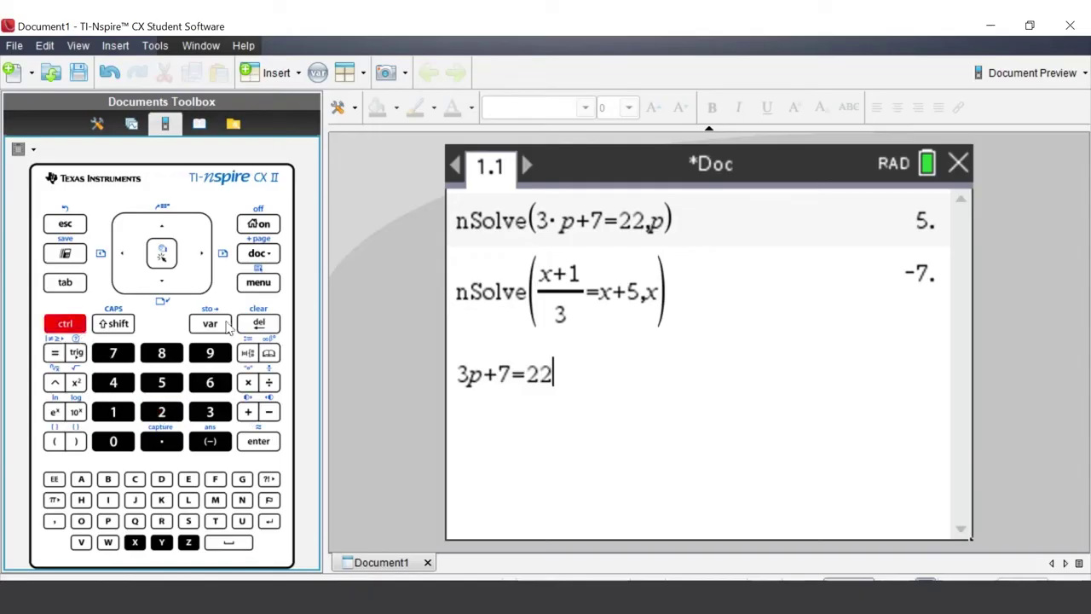
pyautogui.click(257, 286)
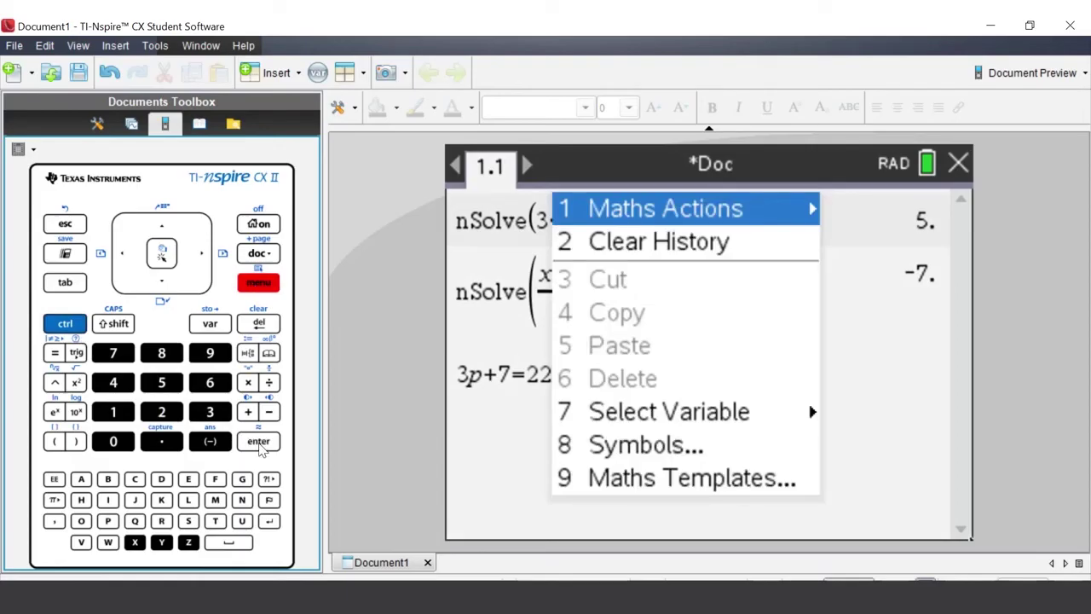
# Convert 3p+7=22 to nSolve(3p+7=22, p) via Maths Actions > Solve Numerically.
pyautogui.click(259, 441)
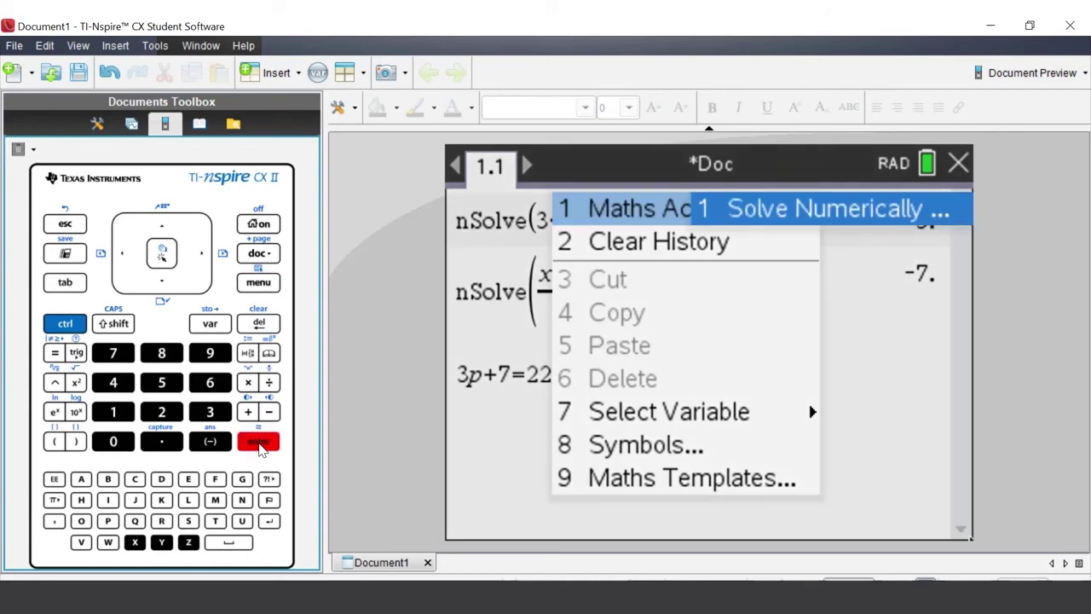
pyautogui.click(260, 444)
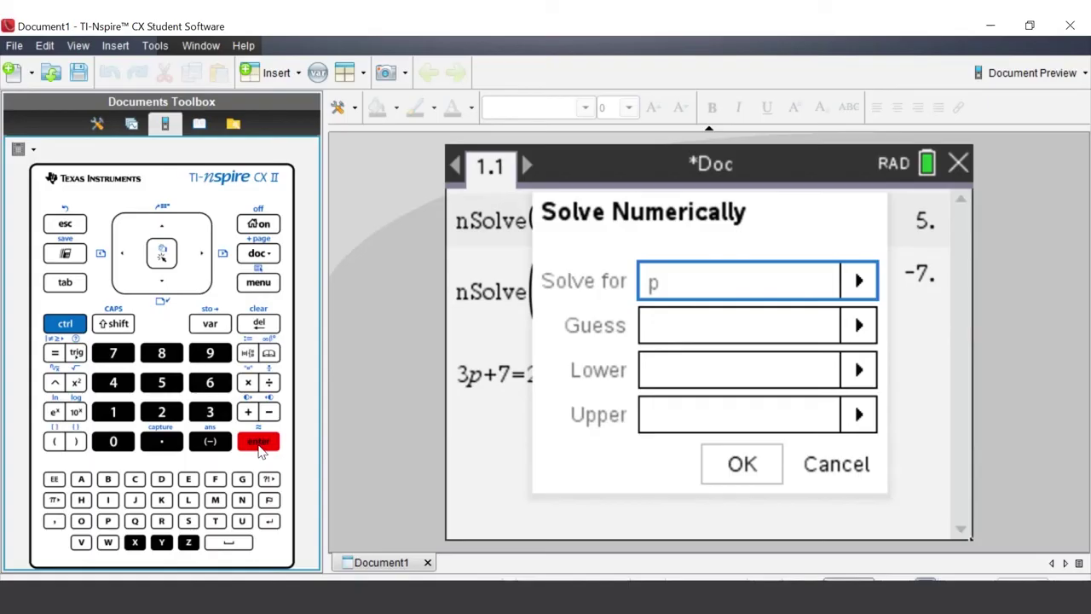
pyautogui.click(259, 445)
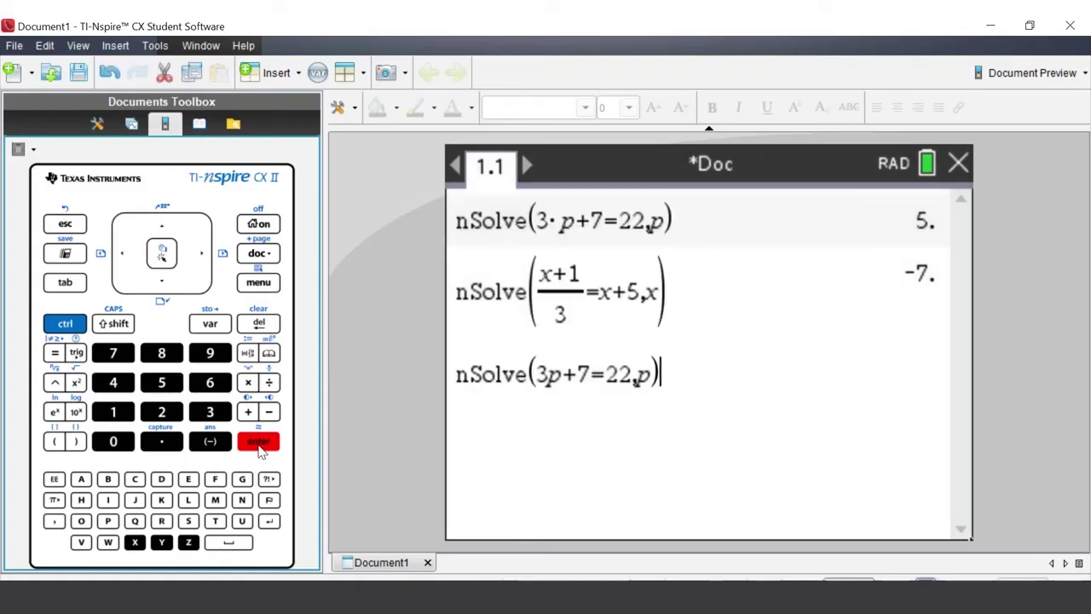
# Evaluate nSolve(3p+7=22, p), expecting the result 5.
pyautogui.click(260, 443)
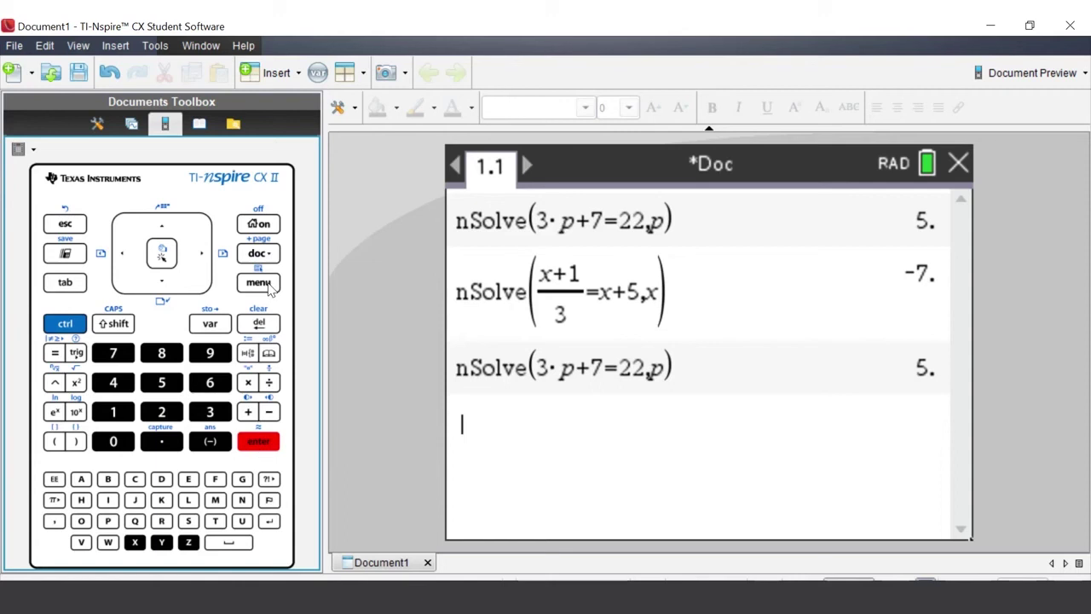
# Insert a fourth empty nSolve() through the menu's Algebra > Numerical Solve.
pyautogui.click(268, 285)
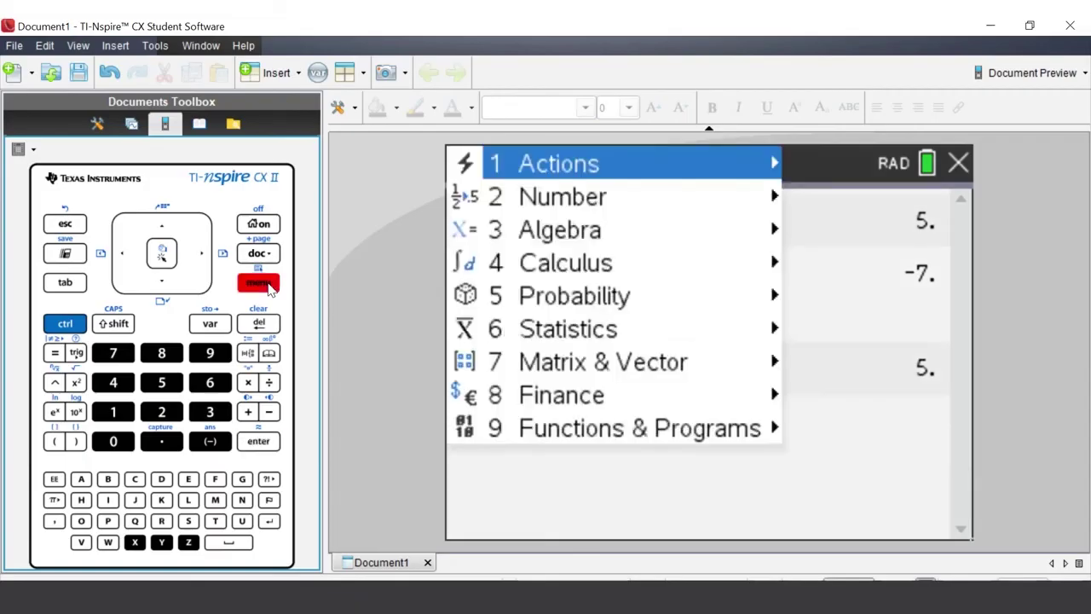
pyautogui.click(165, 288)
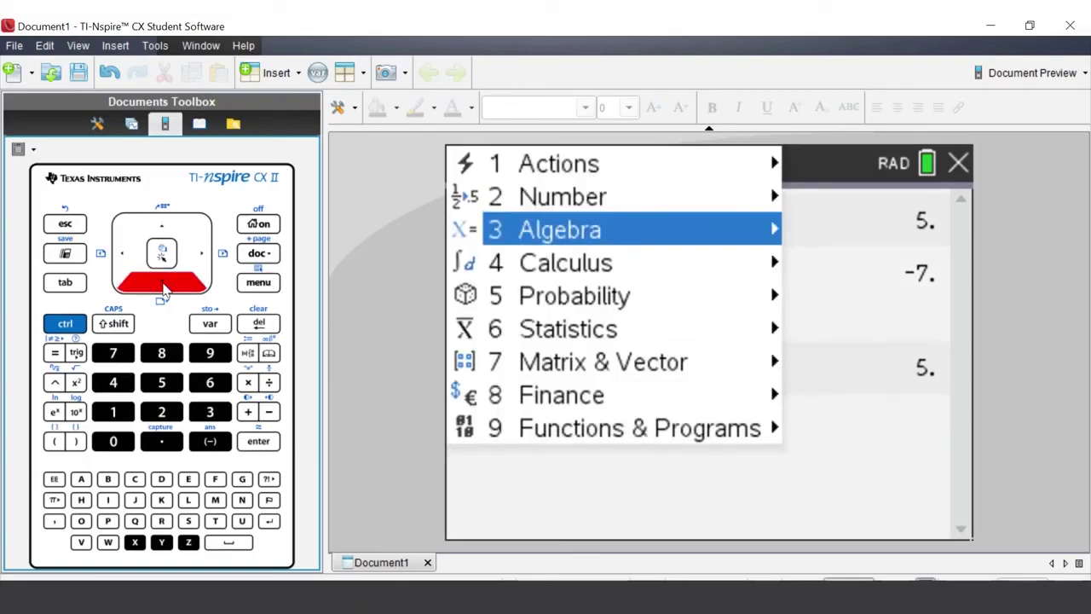
pyautogui.click(260, 444)
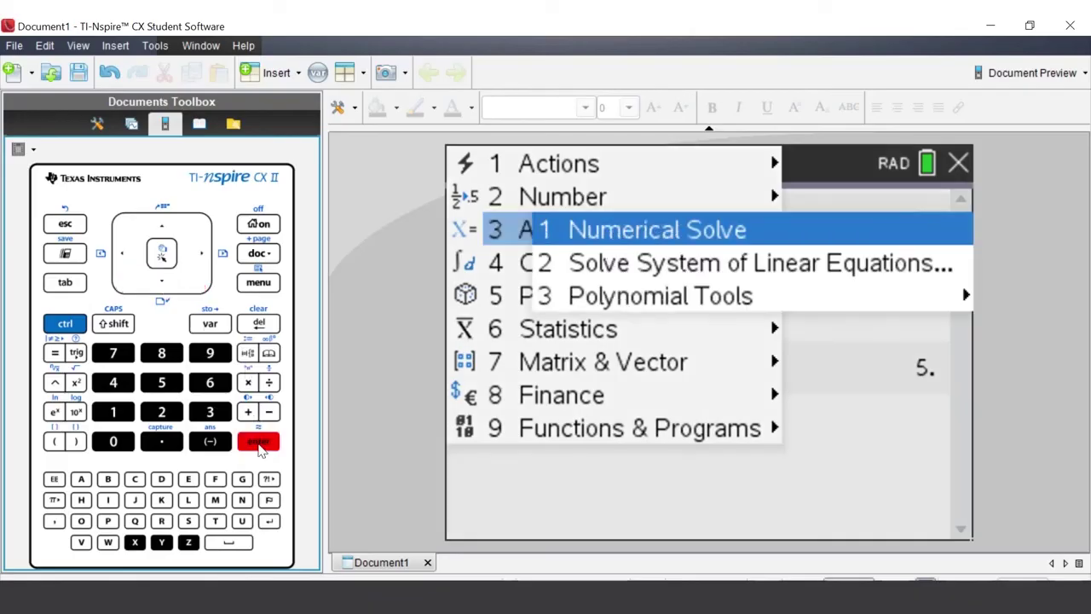
pyautogui.click(260, 444)
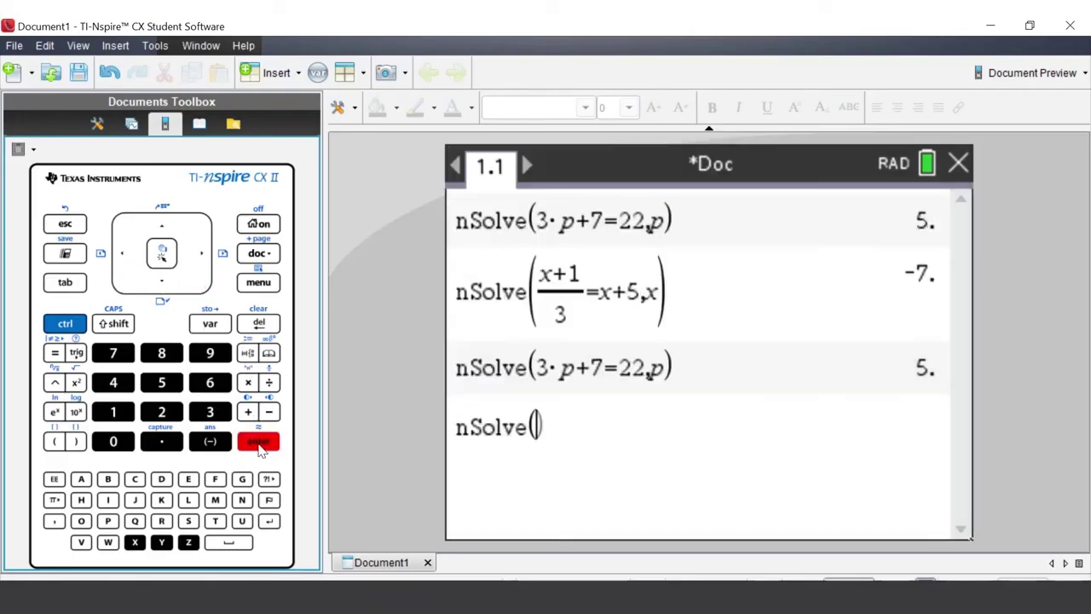
# Type nSolve(x²−x−6=0, x) and move the cursor past the closing parenthesis.
pyautogui.click(136, 542)
pyautogui.click(77, 382)
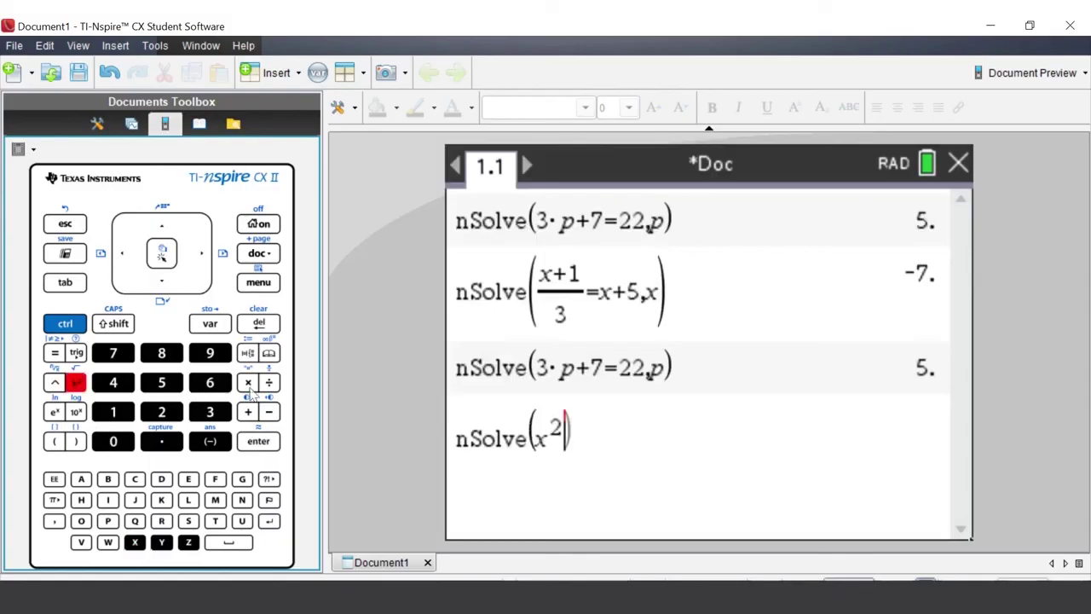
pyautogui.click(268, 412)
pyautogui.click(135, 542)
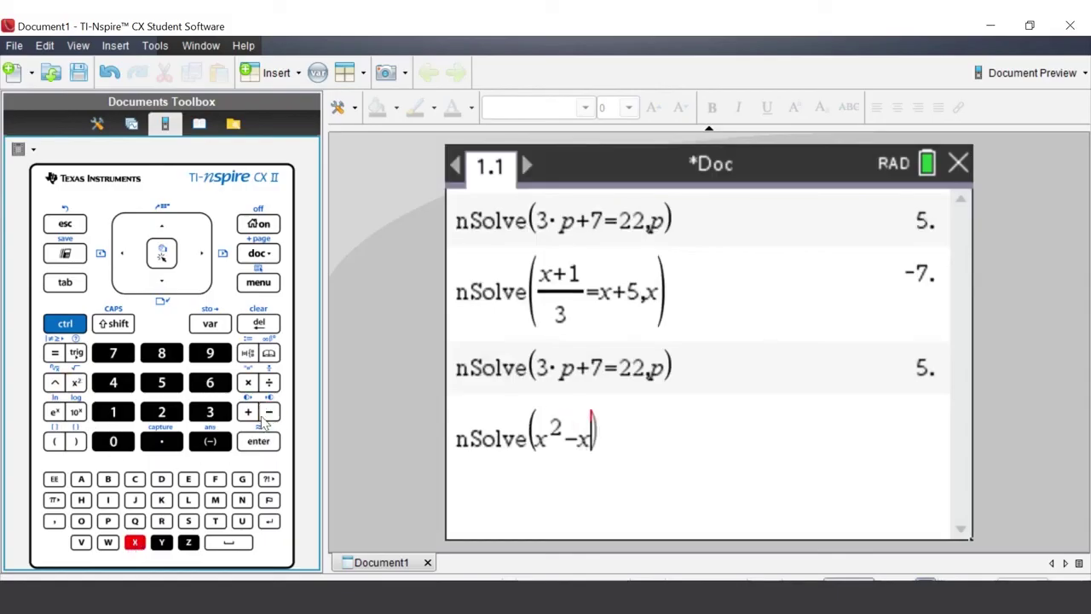
pyautogui.click(267, 414)
pyautogui.click(210, 382)
pyautogui.click(54, 353)
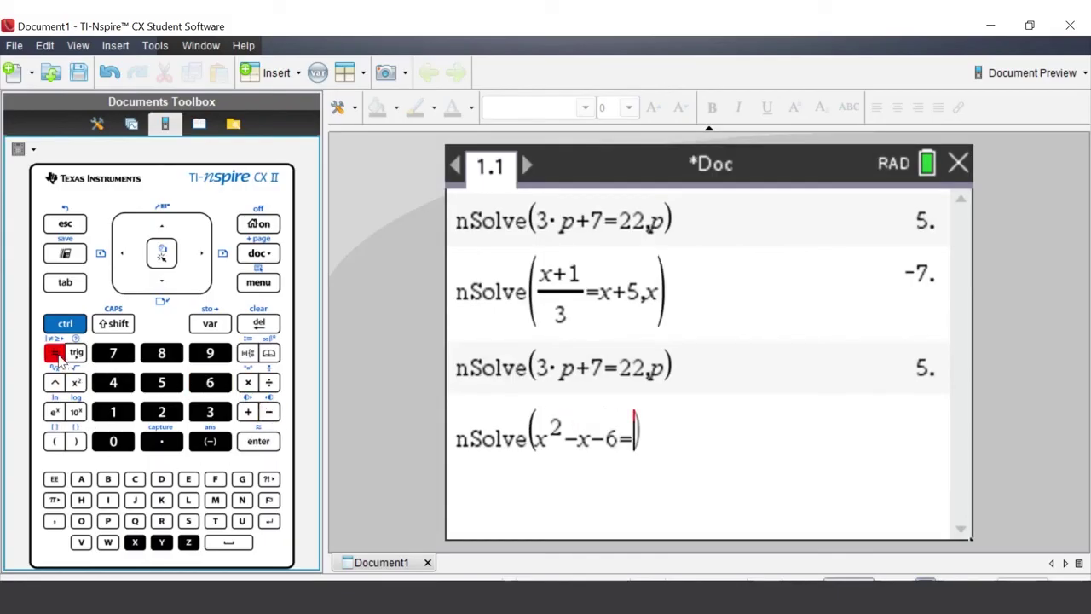
pyautogui.click(114, 440)
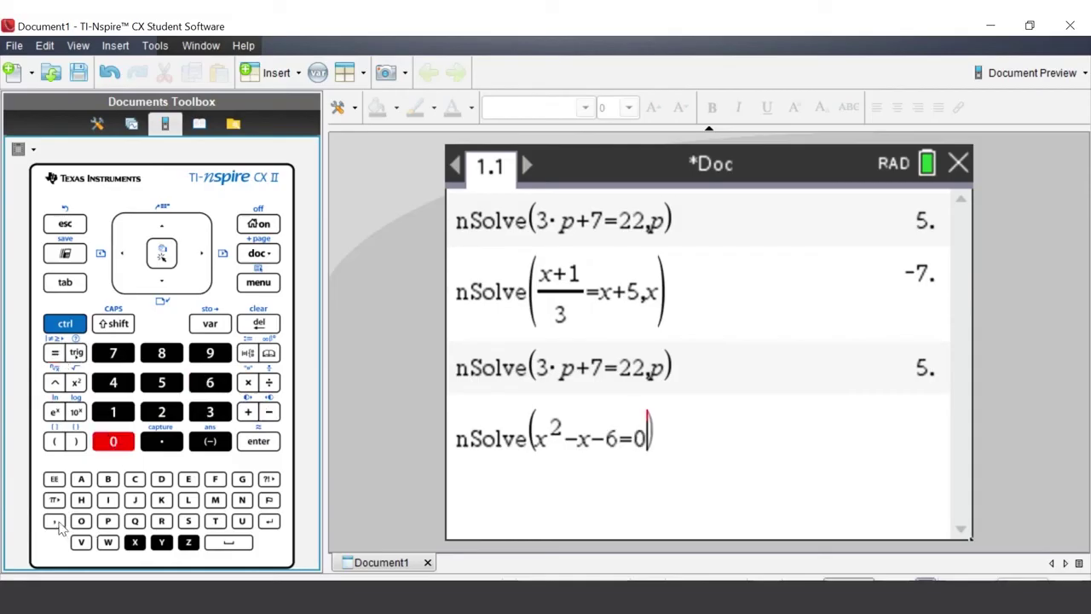
pyautogui.click(54, 521)
pyautogui.click(135, 543)
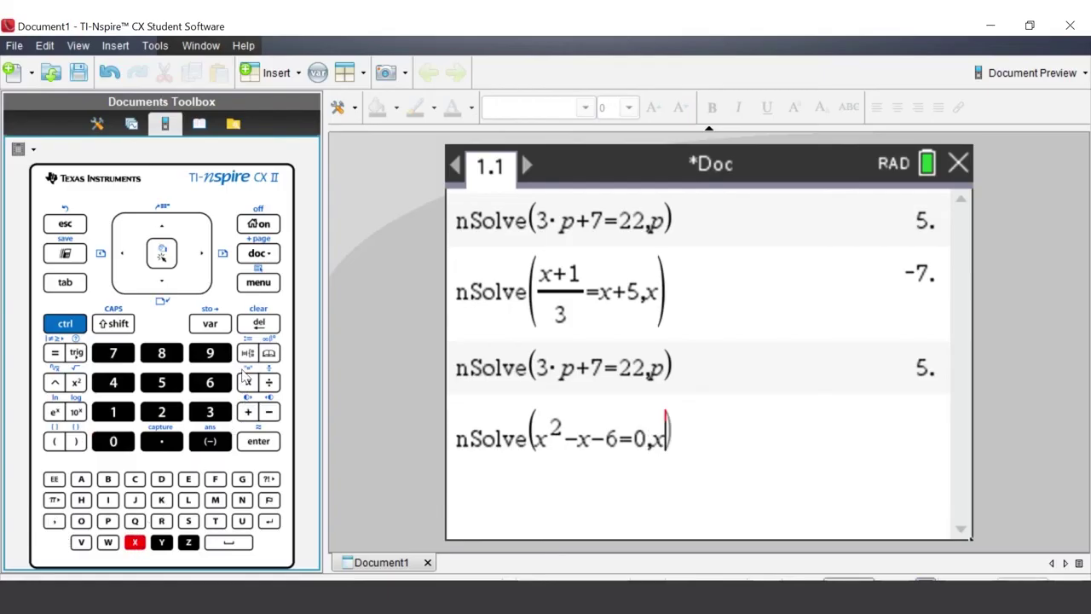
pyautogui.click(208, 258)
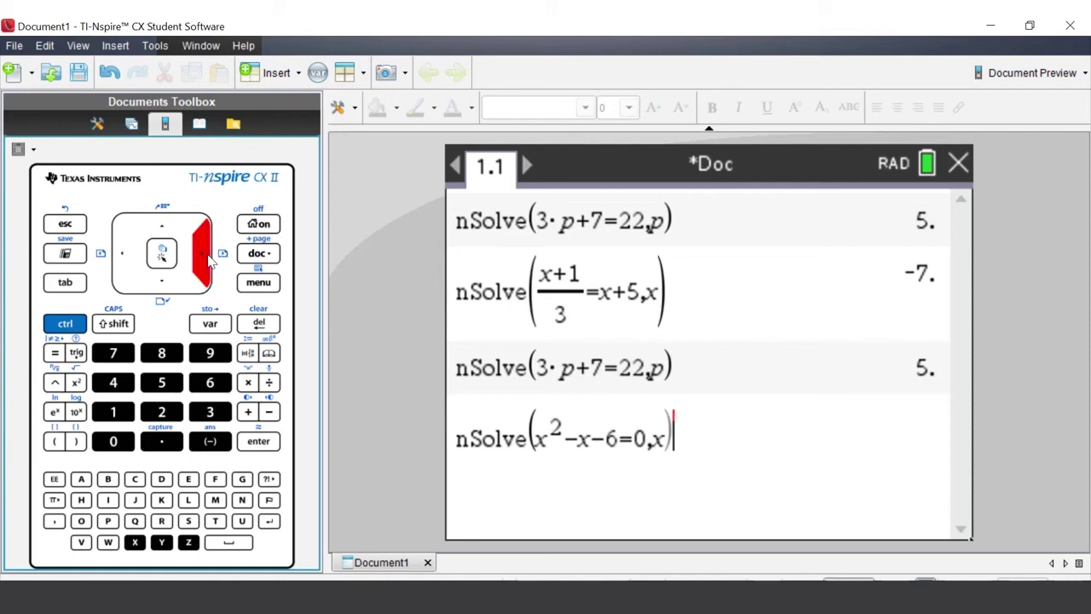
# Insert the such-that bar | after nSolve(x²−x−6=0, x) from the relational operator palette.
pyautogui.click(74, 327)
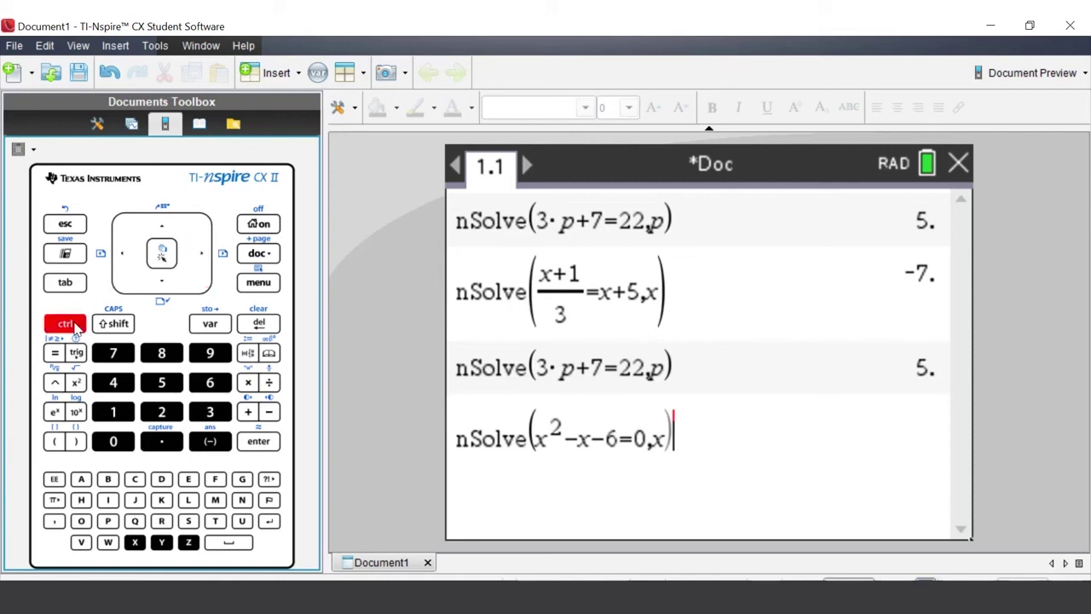
pyautogui.click(54, 353)
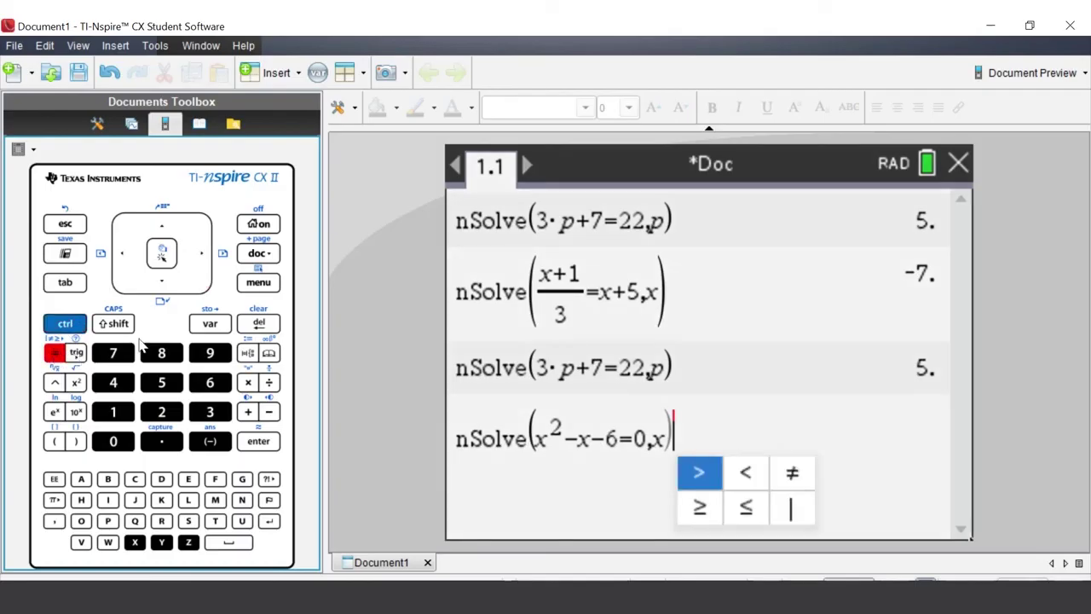
pyautogui.click(207, 264)
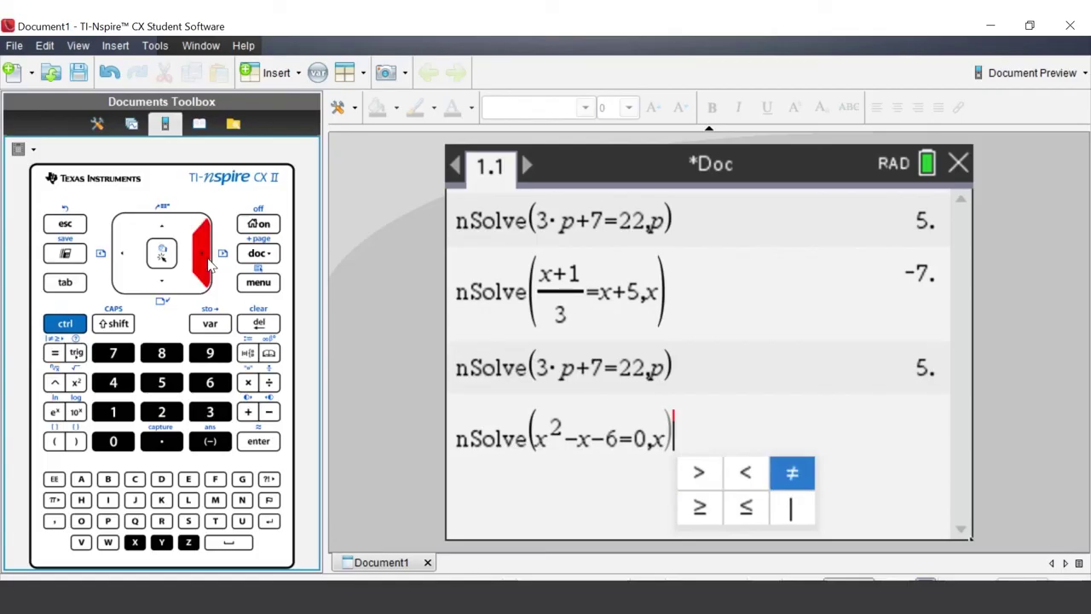
pyautogui.click(208, 264)
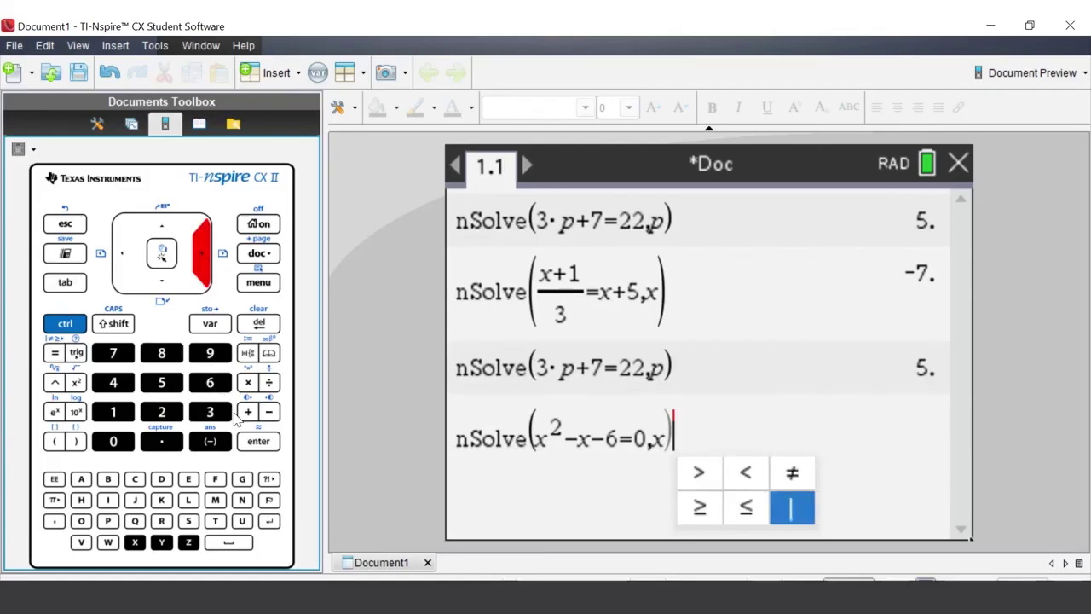
pyautogui.click(259, 449)
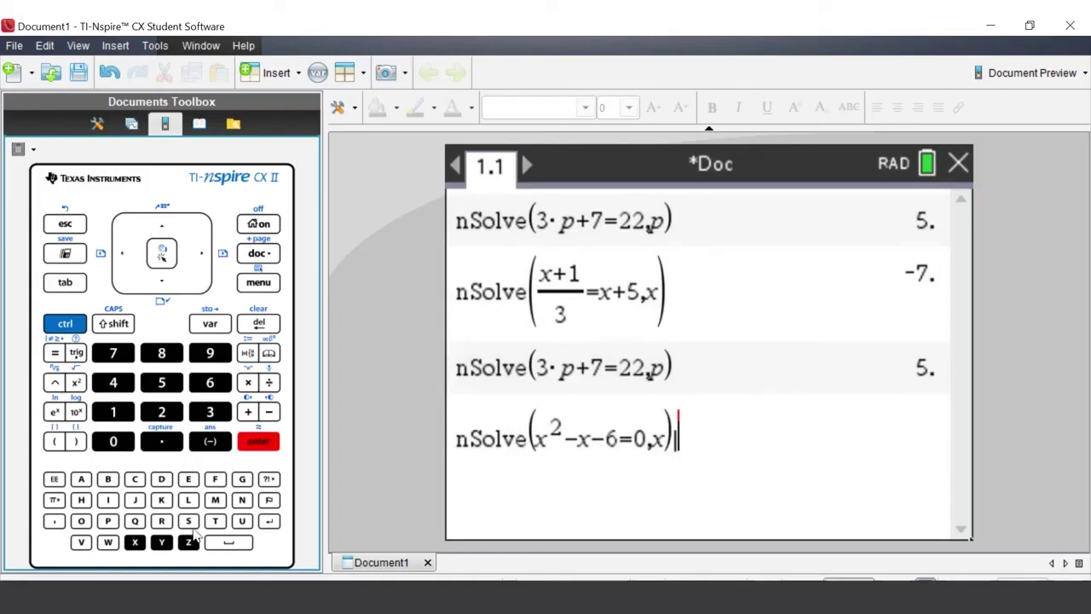
# Complete the condition as x>0 so the entry reads nSolve(x²−x−6=0, x)|x>0.
pyautogui.click(134, 545)
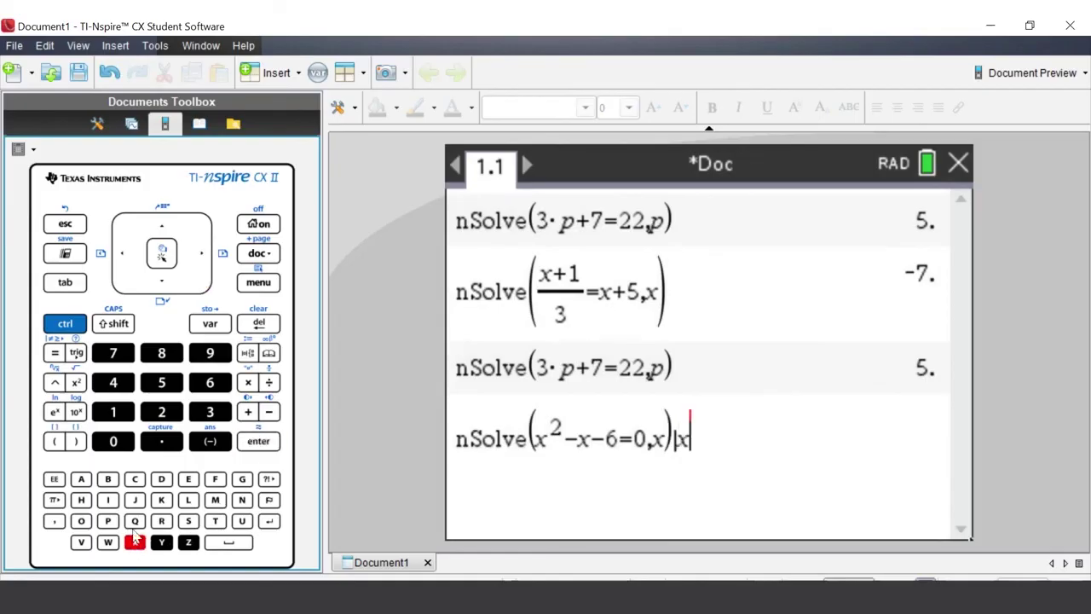
pyautogui.click(70, 327)
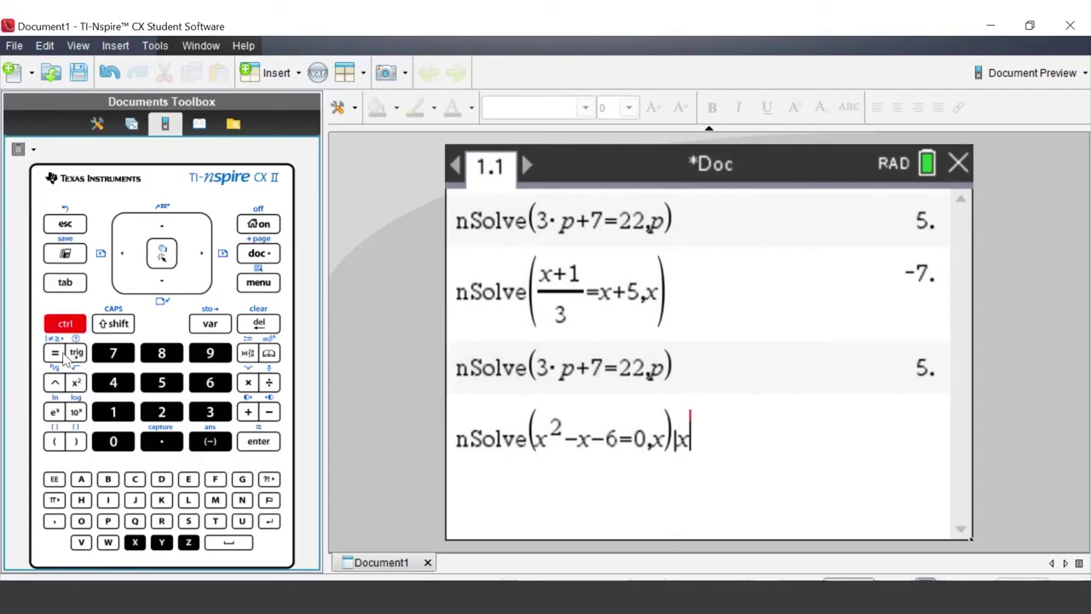
pyautogui.click(64, 357)
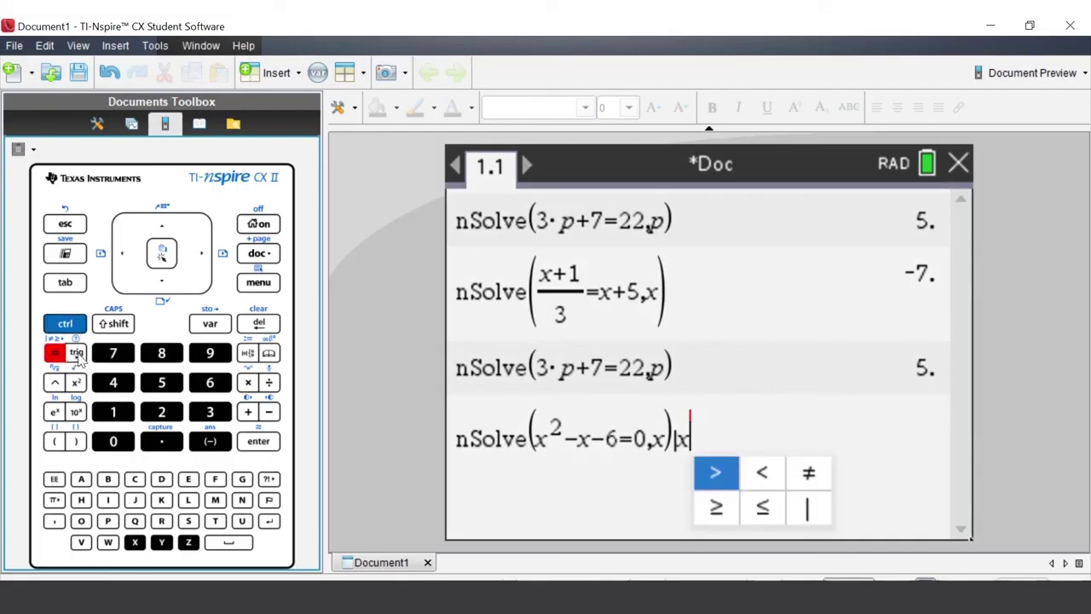
pyautogui.click(256, 448)
pyautogui.click(113, 441)
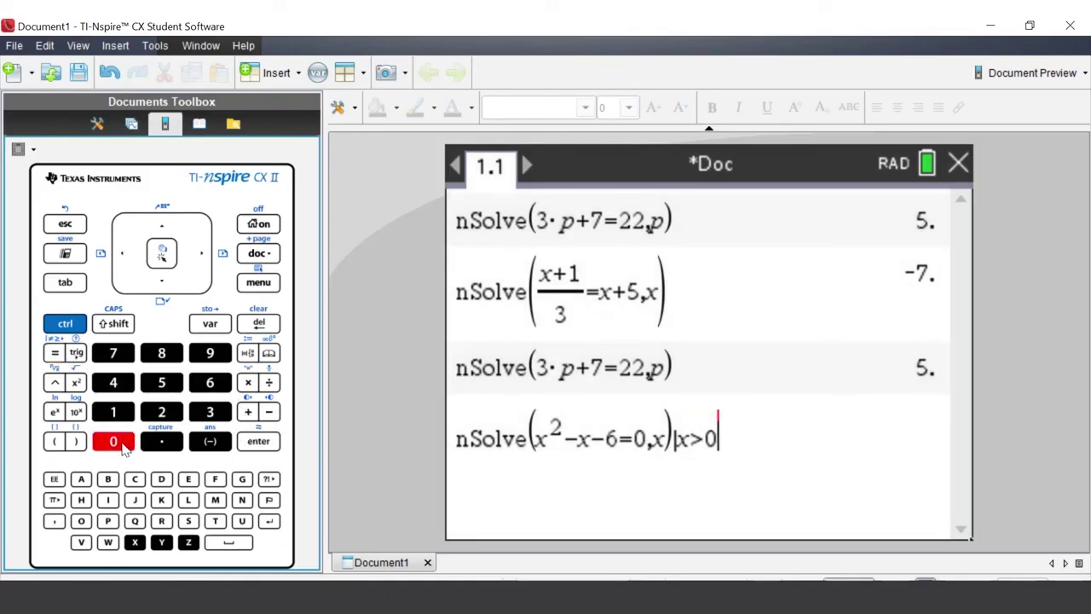
pyautogui.click(260, 447)
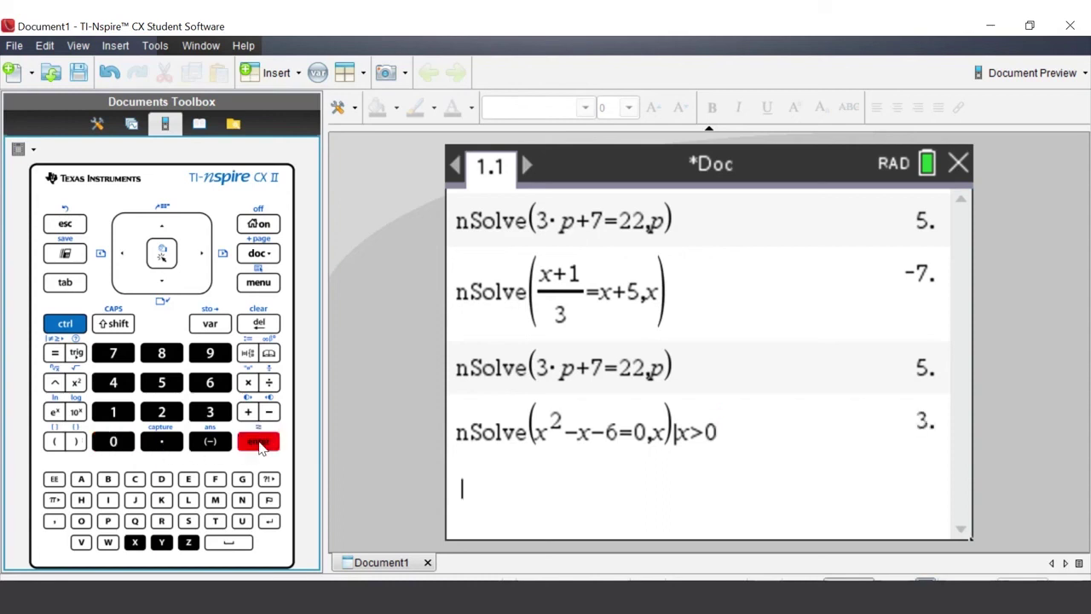